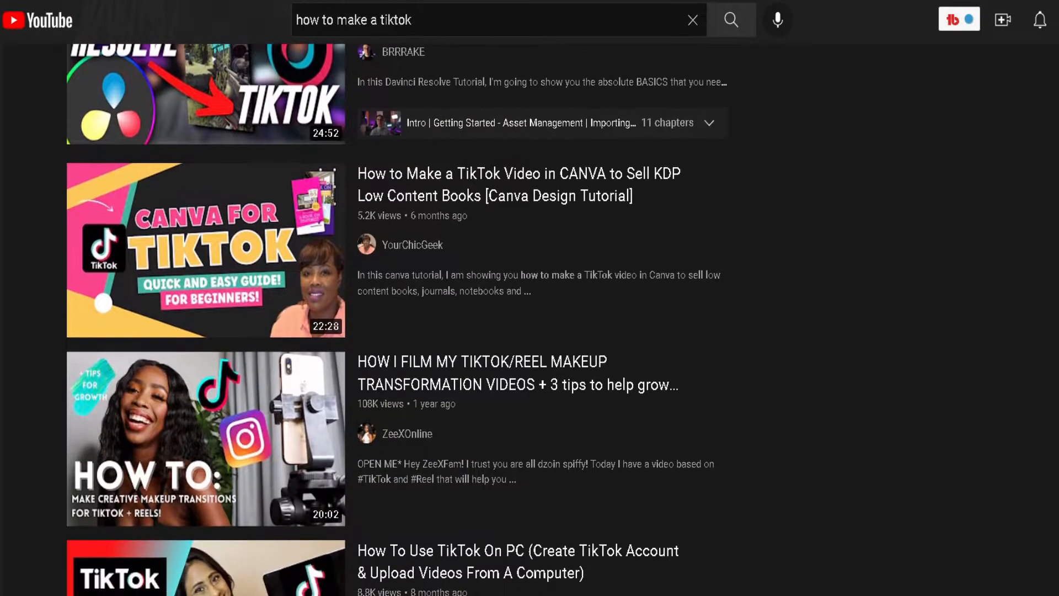
{"action": "scroll", "coordinate": [397, 320], "scroll_direction": "down", "scroll_amount": 5}
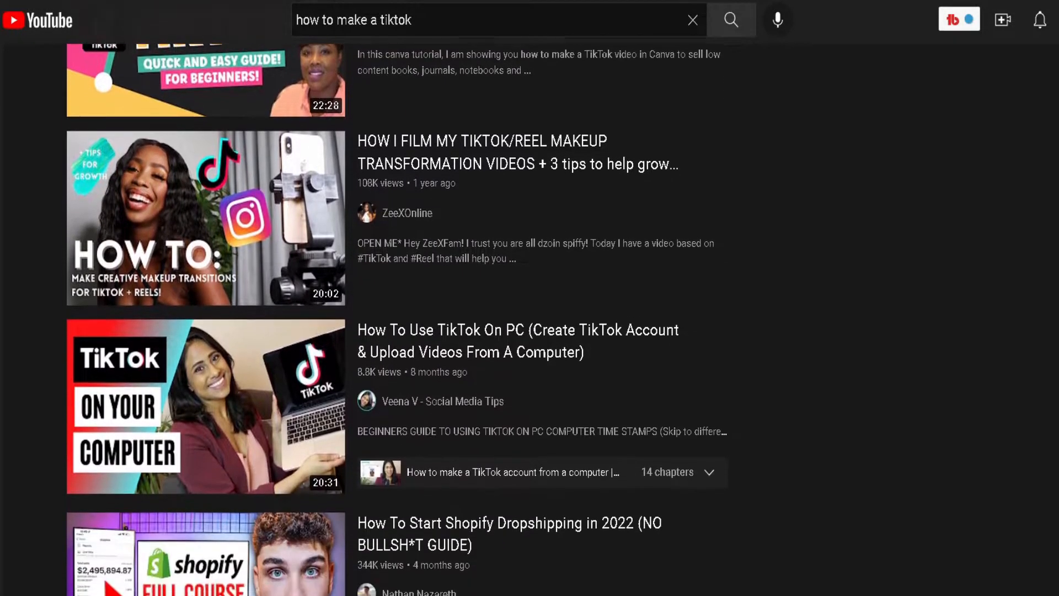
{"action": "scroll", "coordinate": [397, 320], "scroll_direction": "down", "scroll_amount": 4}
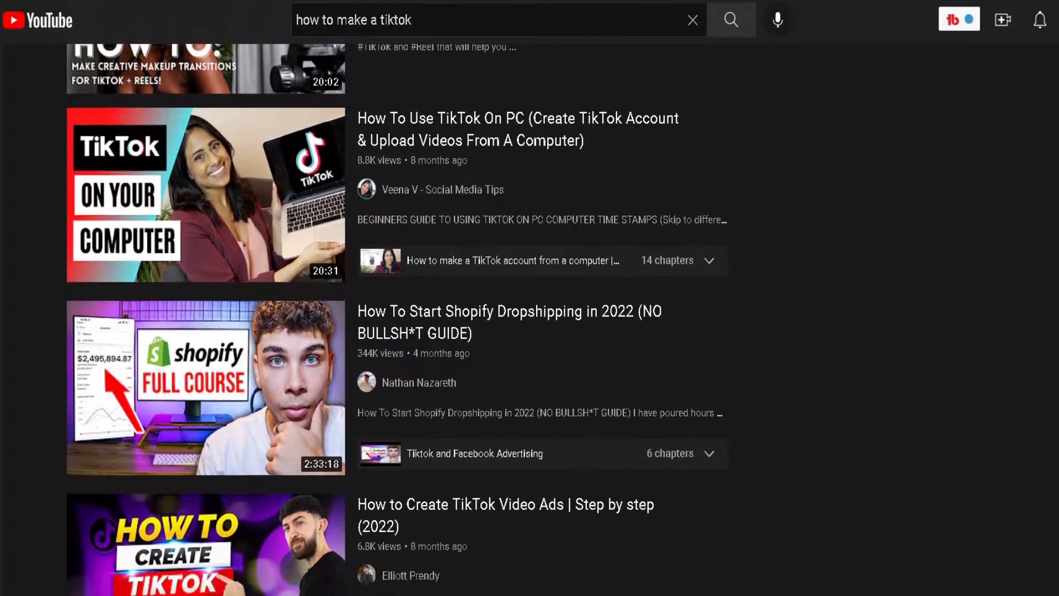
{"action": "scroll", "coordinate": [397, 320], "scroll_direction": "down", "scroll_amount": 5}
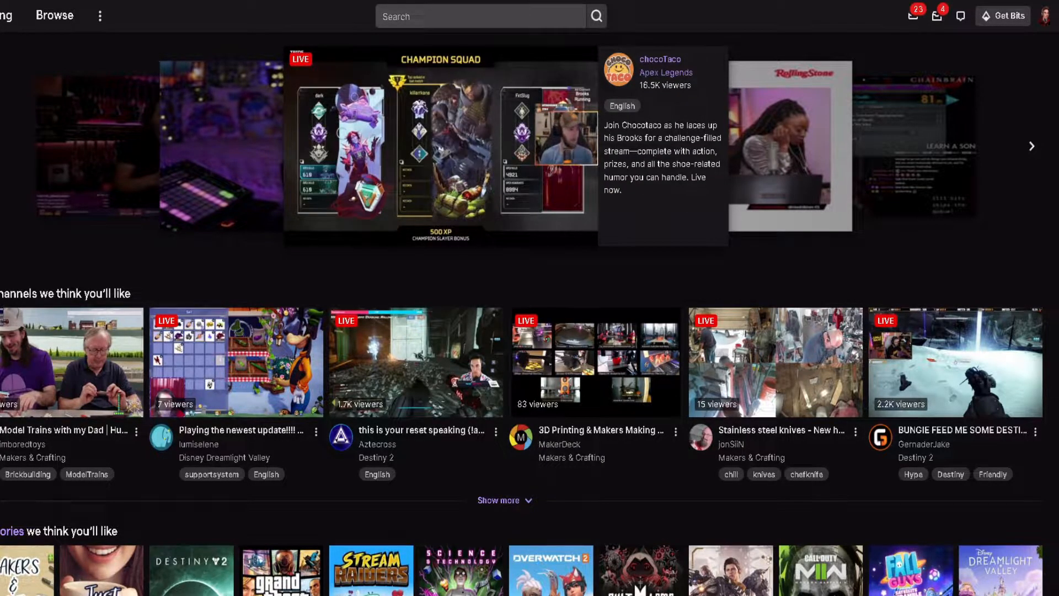
Switch to Twitch and open the Clips page of the creator dashboard by way of Video Producer.
{"action": "left_click", "coordinate": [1044, 16]}
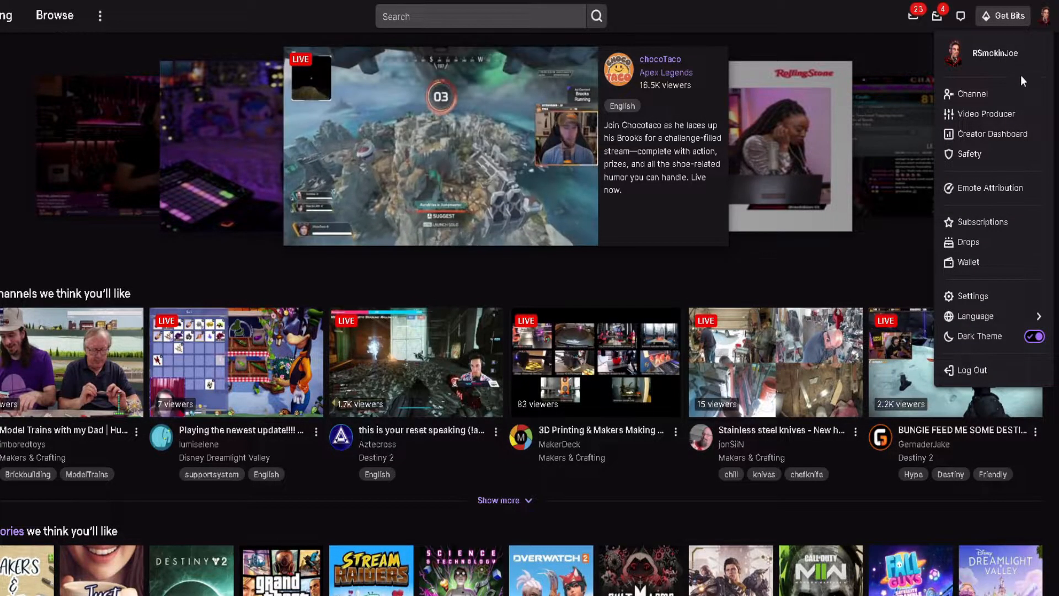
{"action": "left_click", "coordinate": [991, 118]}
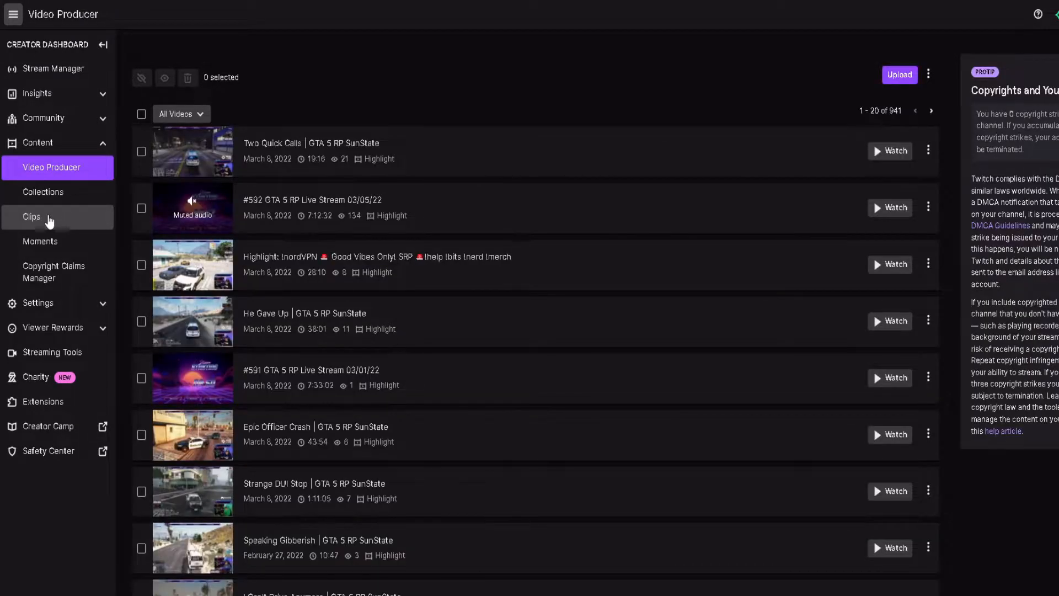
{"action": "left_click", "coordinate": [49, 221]}
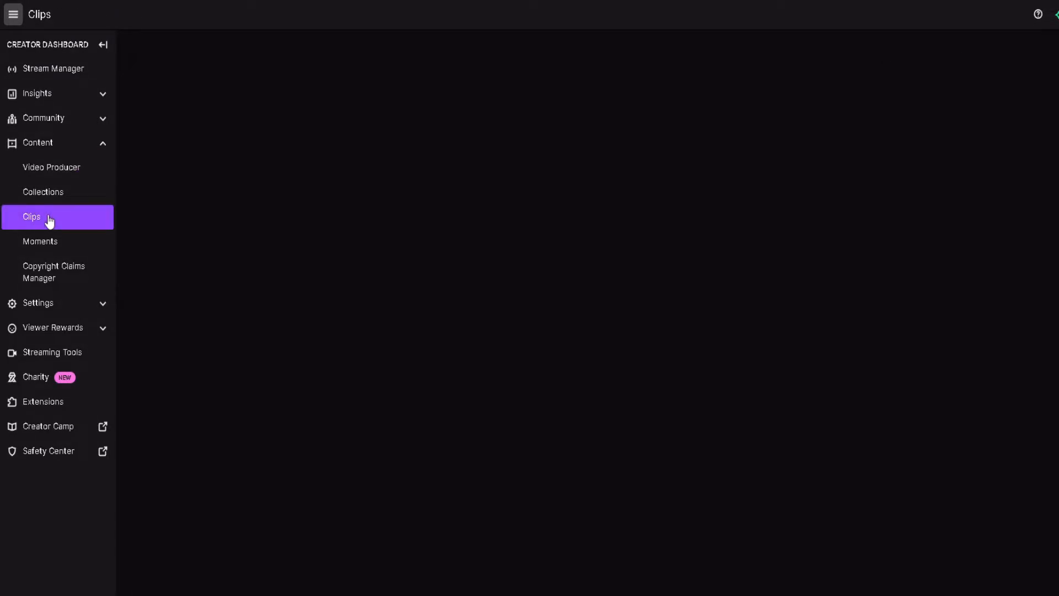
{"action": "scroll", "coordinate": [386, 232], "scroll_direction": "down", "scroll_amount": 1}
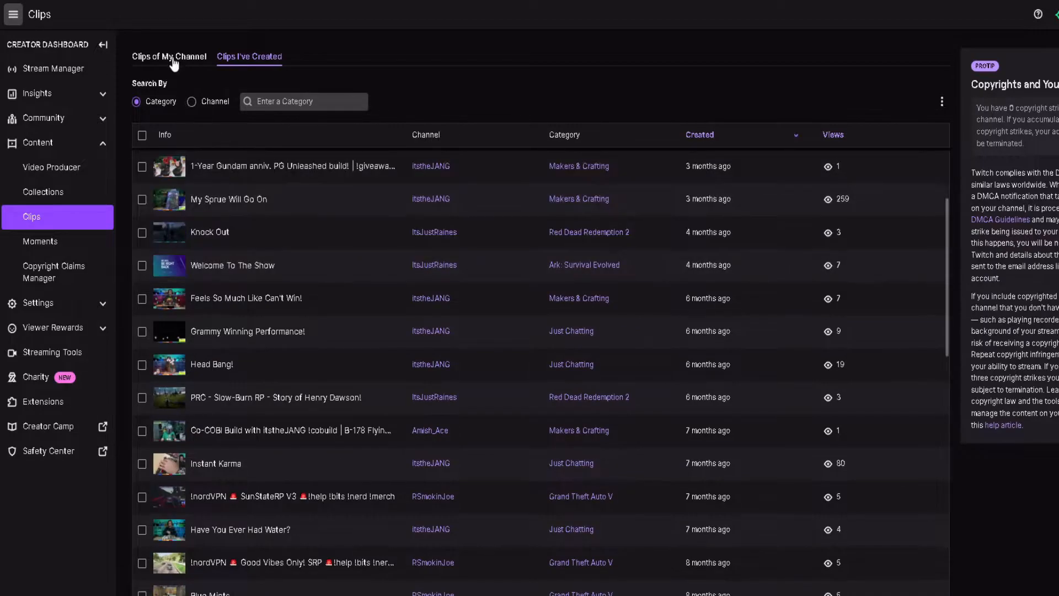
List the clips of the own channel and open the details of the clip "Jang: The Fartmaker".
{"action": "left_click", "coordinate": [172, 60]}
{"action": "scroll", "coordinate": [406, 240], "scroll_direction": "down", "scroll_amount": 4}
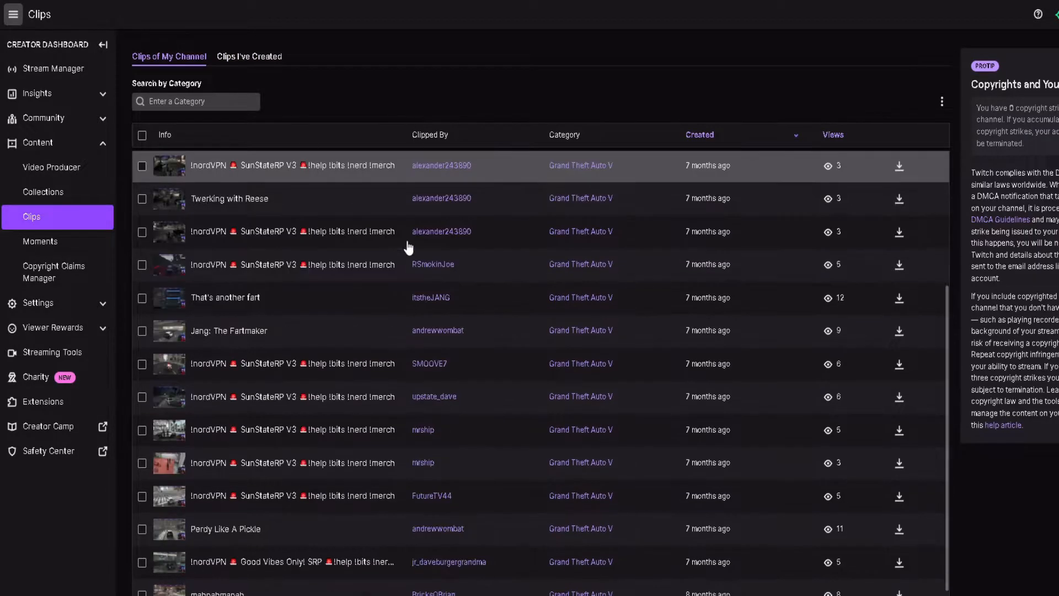
{"action": "left_click", "coordinate": [211, 312]}
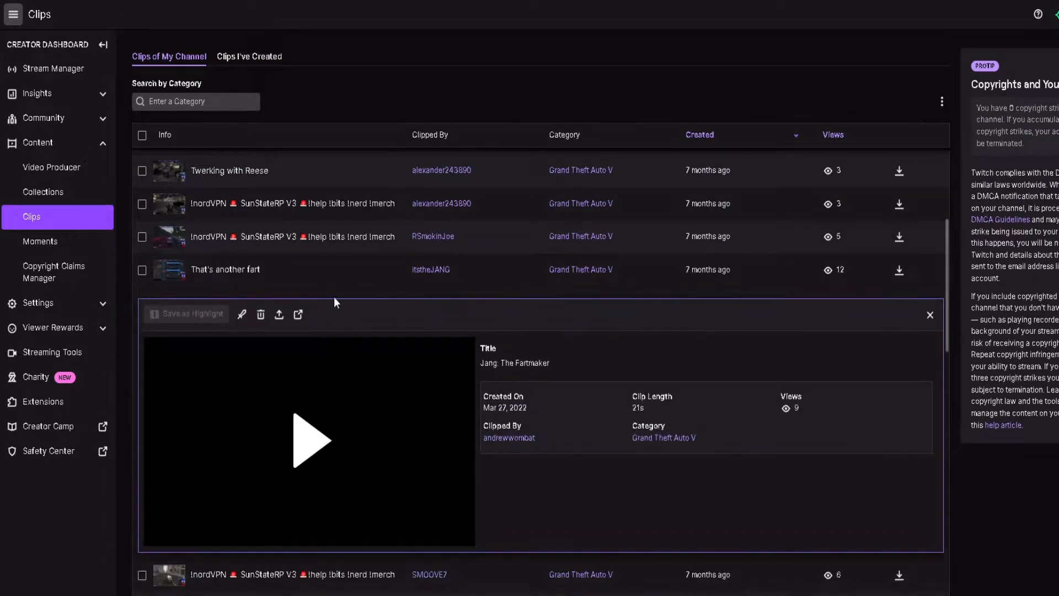
{"action": "left_click", "coordinate": [278, 248]}
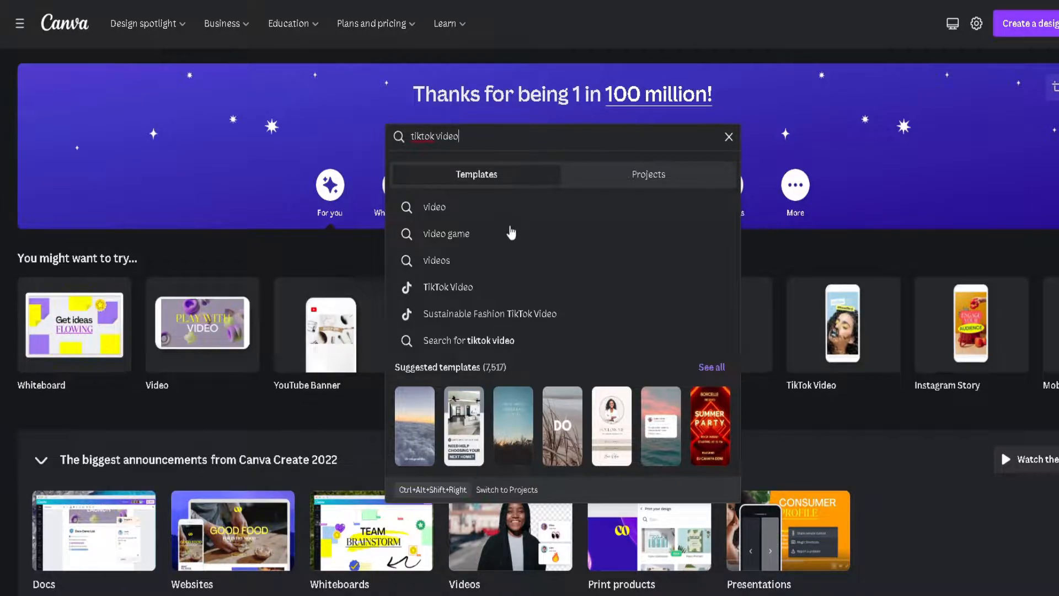
Switch to Canva, look through the templates for "tiktok video" and start a blank TikTok video design.
{"action": "left_click", "coordinate": [458, 288]}
{"action": "scroll", "coordinate": [617, 320], "scroll_direction": "down", "scroll_amount": 15}
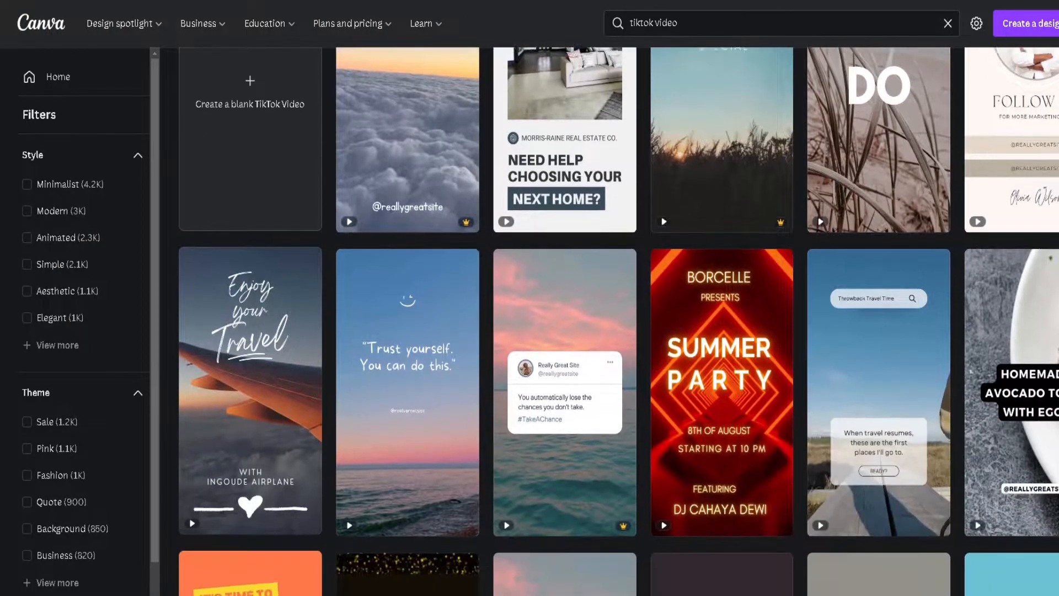
{"action": "scroll", "coordinate": [618, 320], "scroll_direction": "down", "scroll_amount": 13}
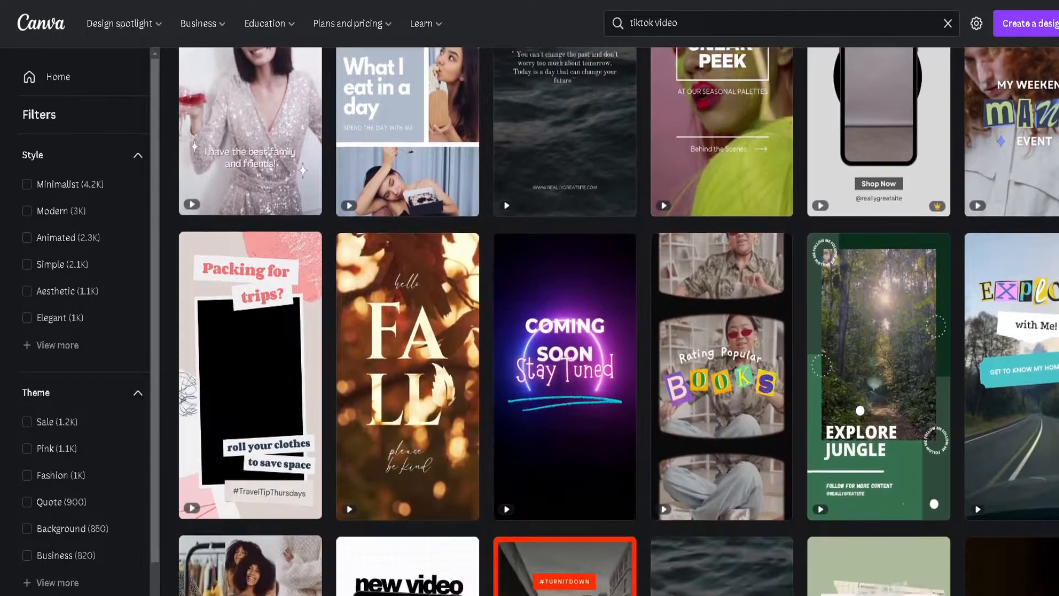
{"action": "scroll", "coordinate": [618, 320], "scroll_direction": "down", "scroll_amount": 4}
{"action": "scroll", "coordinate": [618, 320], "scroll_direction": "up", "scroll_amount": 20}
{"action": "scroll", "coordinate": [618, 320], "scroll_direction": "up", "scroll_amount": 1}
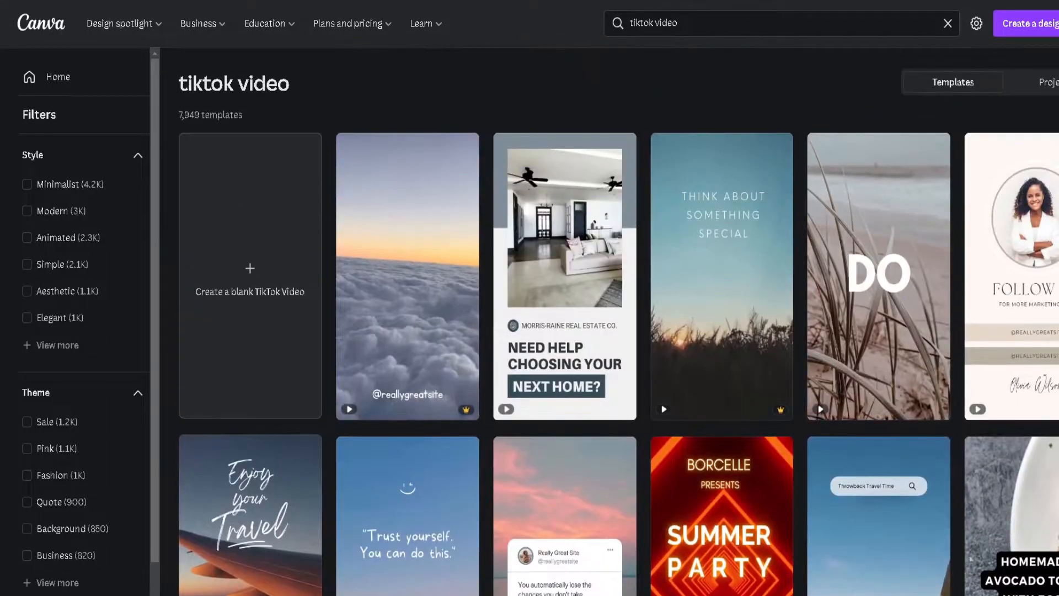
{"action": "left_click", "coordinate": [317, 162]}
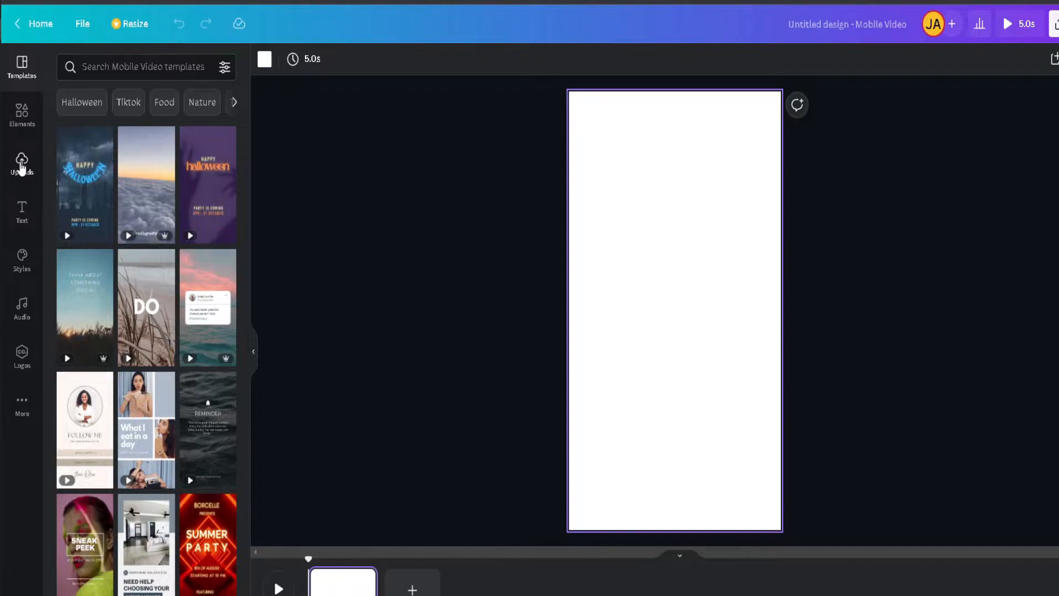
Add the uploaded 33.3 s sheriff gameplay clip to the blank page and set it as the background.
{"action": "left_click", "coordinate": [21, 163]}
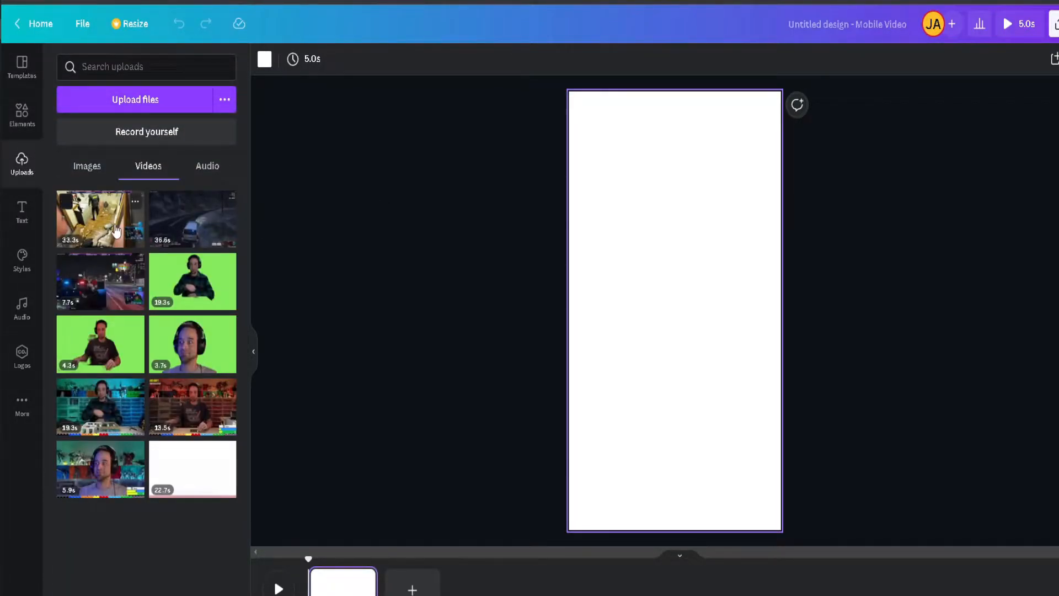
{"action": "left_click", "coordinate": [99, 220]}
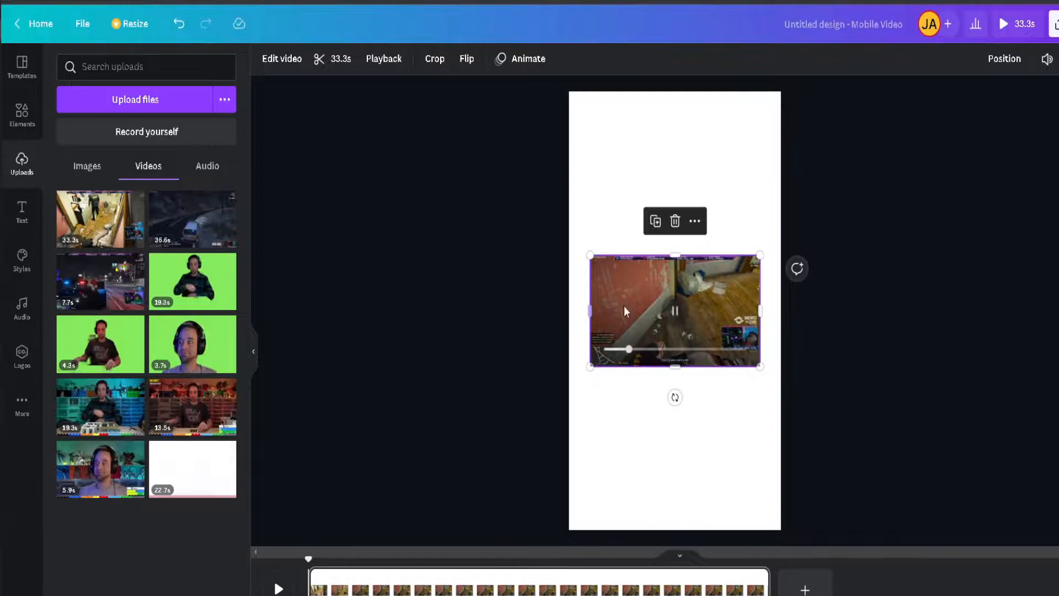
{"action": "left_click", "coordinate": [674, 311]}
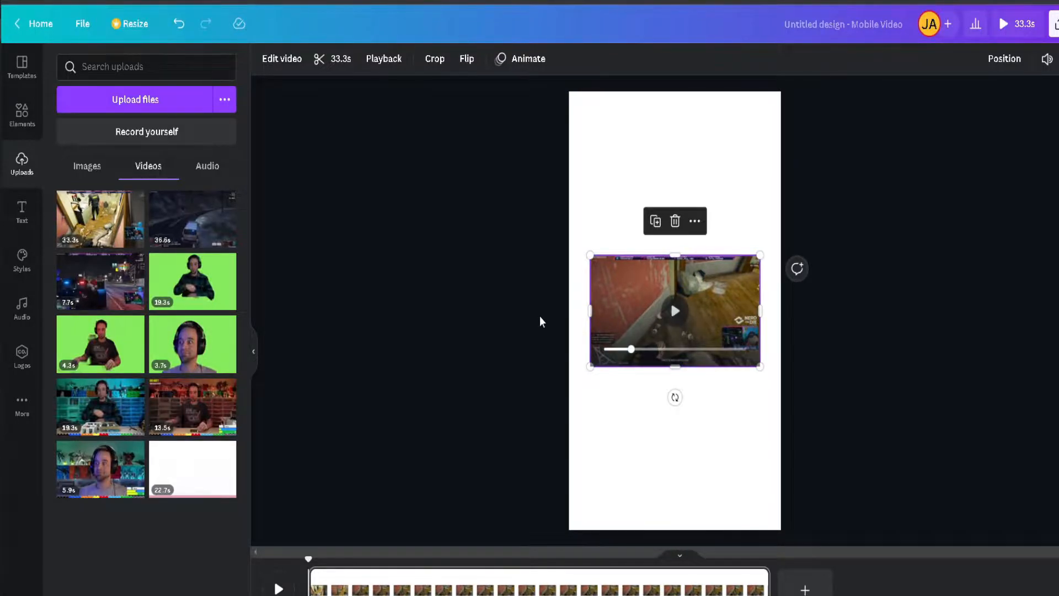
{"action": "right_click", "coordinate": [618, 281]}
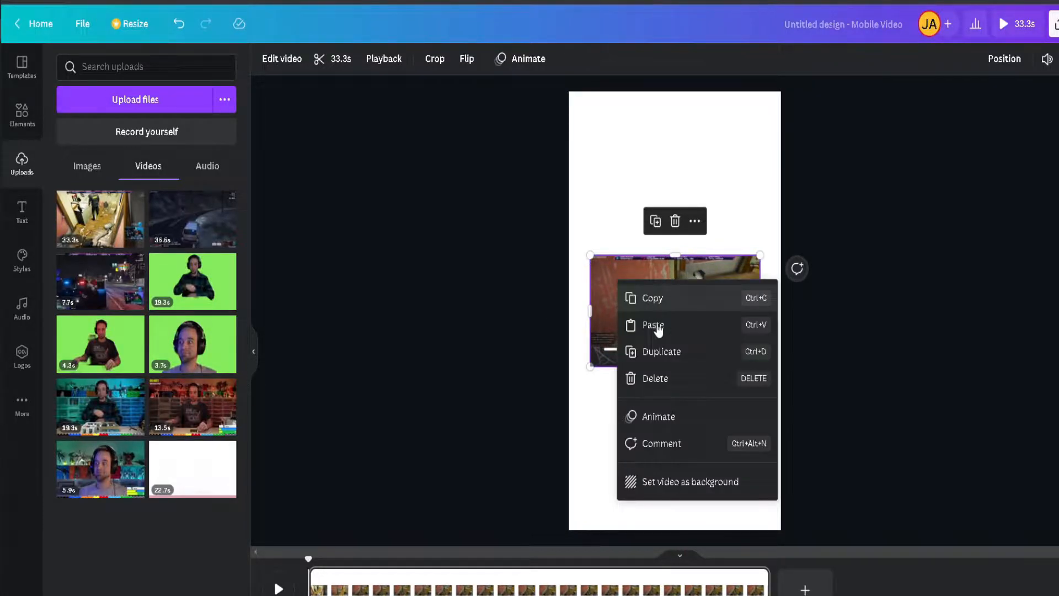
{"action": "left_click", "coordinate": [676, 481]}
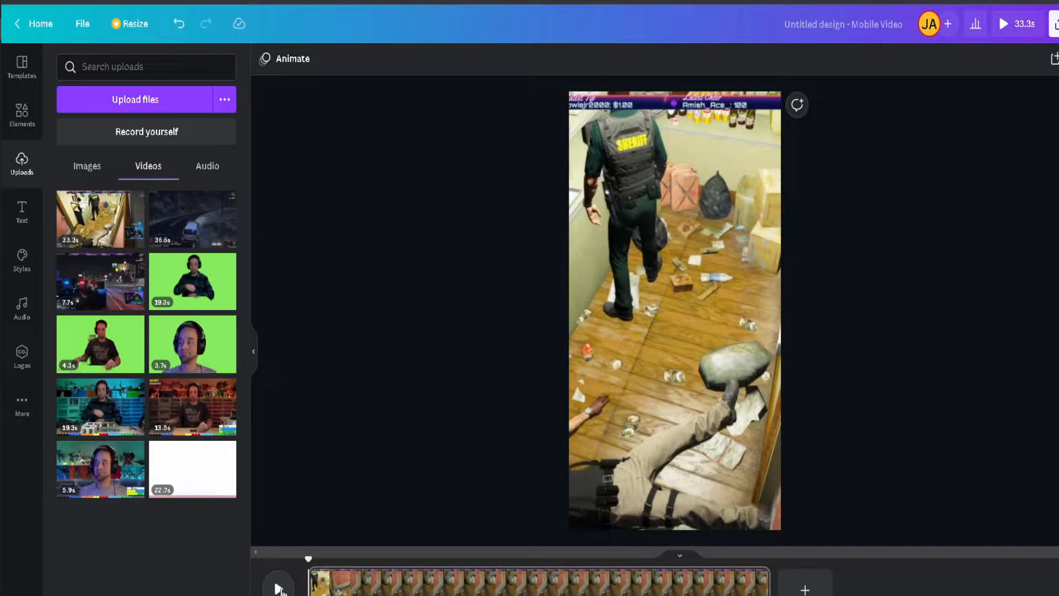
Play the page to find the cut point, split it at about 6.8 s and delete the part after the split.
{"action": "left_click", "coordinate": [278, 589]}
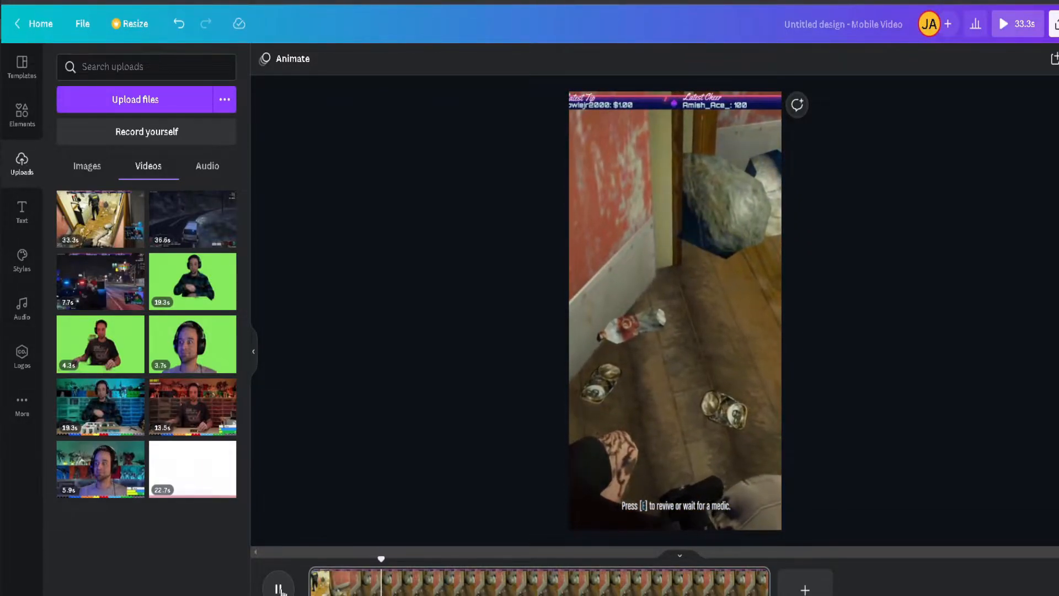
{"action": "left_click", "coordinate": [279, 589]}
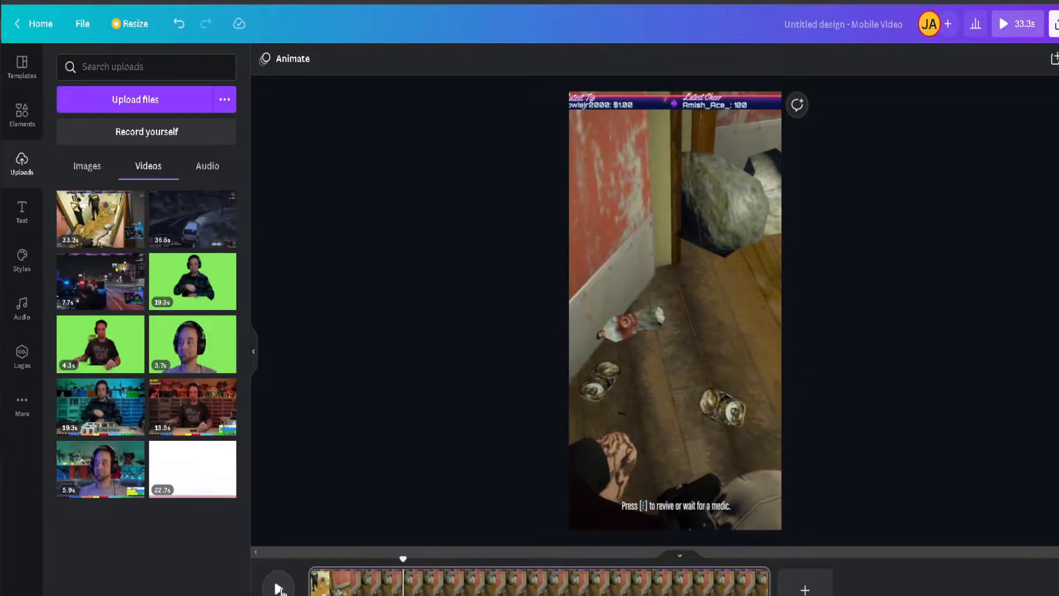
{"action": "right_click", "coordinate": [404, 589]}
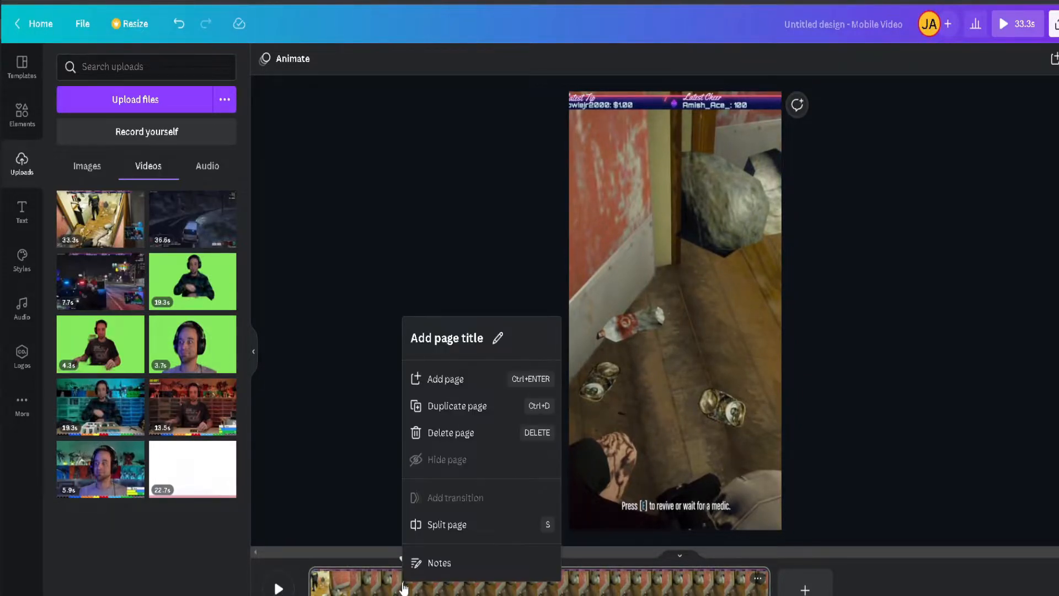
{"action": "left_click", "coordinate": [428, 524]}
{"action": "left_click", "coordinate": [485, 578]}
{"action": "key", "text": "Delete"}
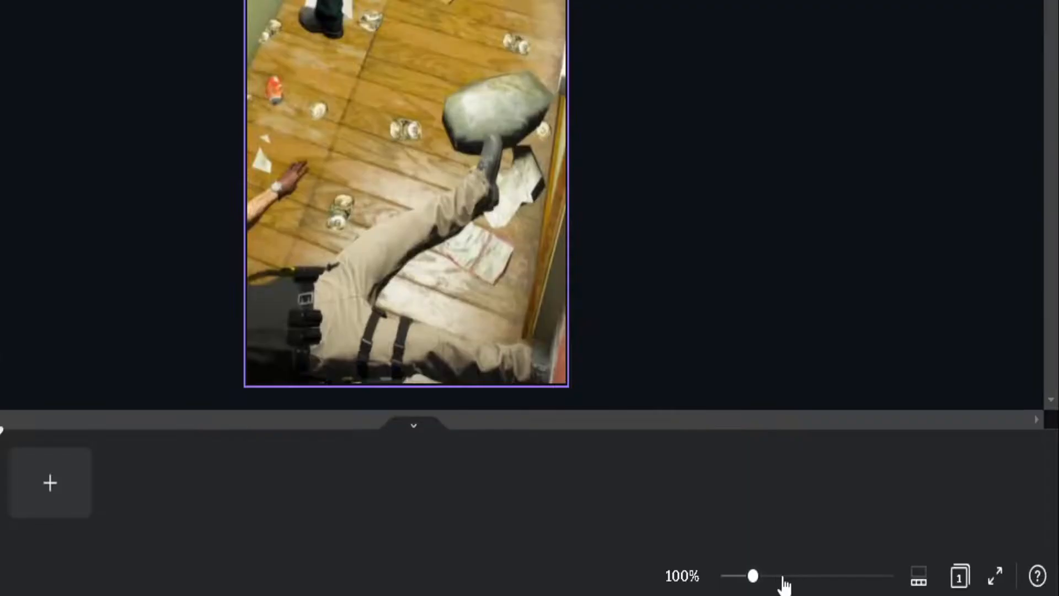
Shift the background video to the right inside its crop frame to centre the action, and preview the page.
{"action": "left_click_drag", "start_coordinate": [753, 577], "coordinate": [894, 579]}
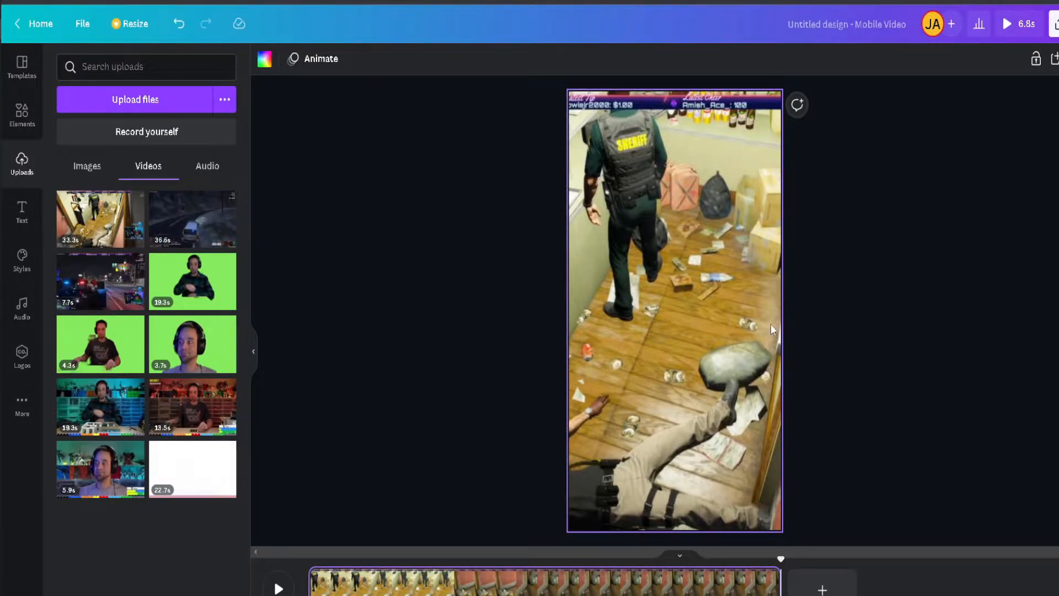
{"action": "left_click", "coordinate": [666, 309]}
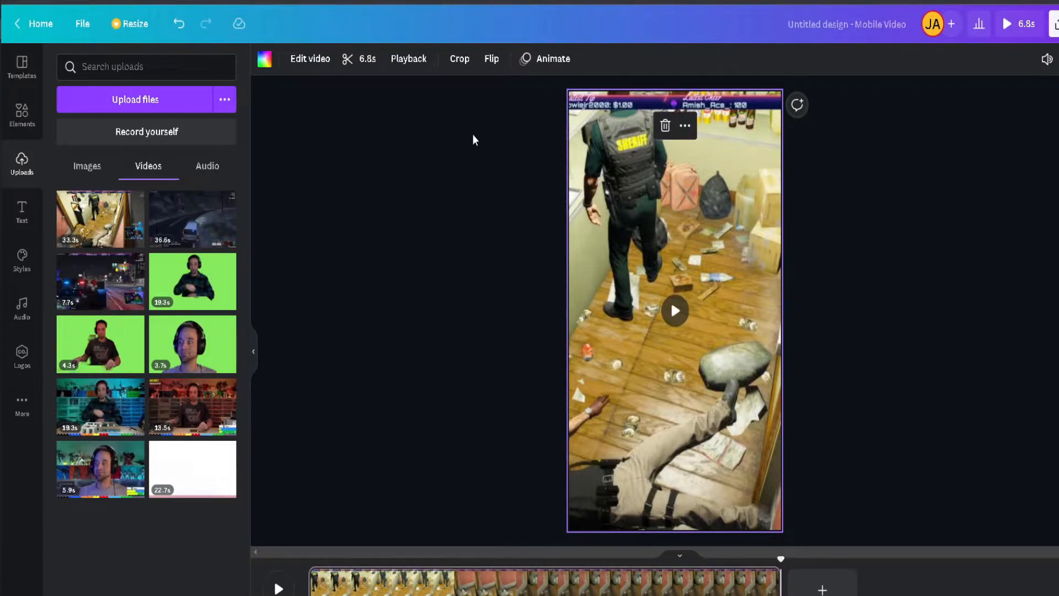
{"action": "left_click", "coordinate": [460, 59]}
{"action": "left_click_drag", "start_coordinate": [632, 309], "coordinate": [684, 322]}
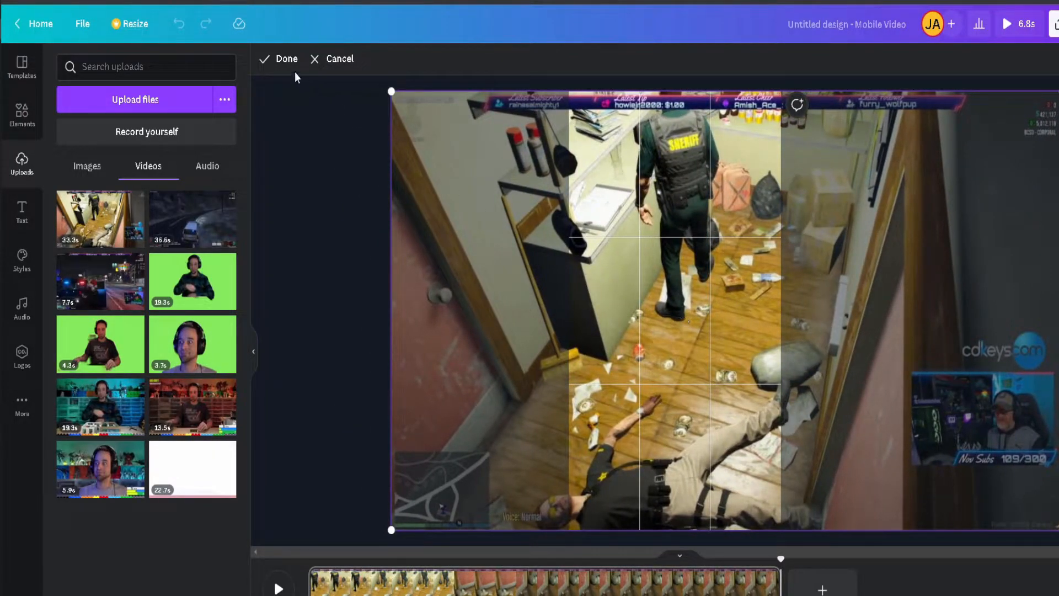
{"action": "left_click", "coordinate": [286, 59]}
{"action": "left_click", "coordinate": [418, 583]}
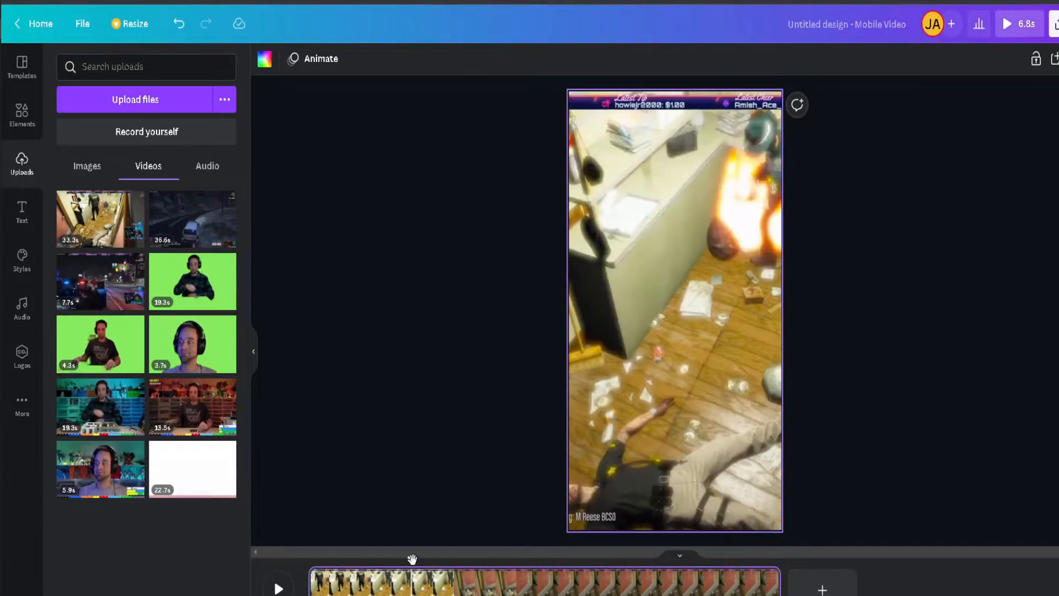
{"action": "left_click", "coordinate": [278, 588]}
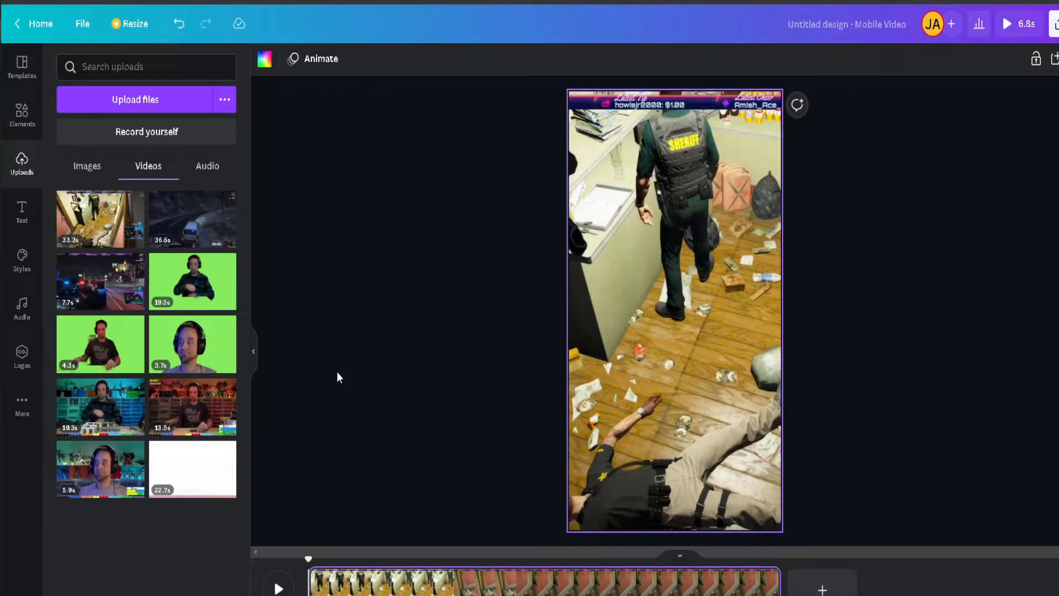
Add the same sheriff gameplay clip again as an overlay on the background and trim the overlay to 6.8 s.
{"action": "left_click", "coordinate": [99, 220]}
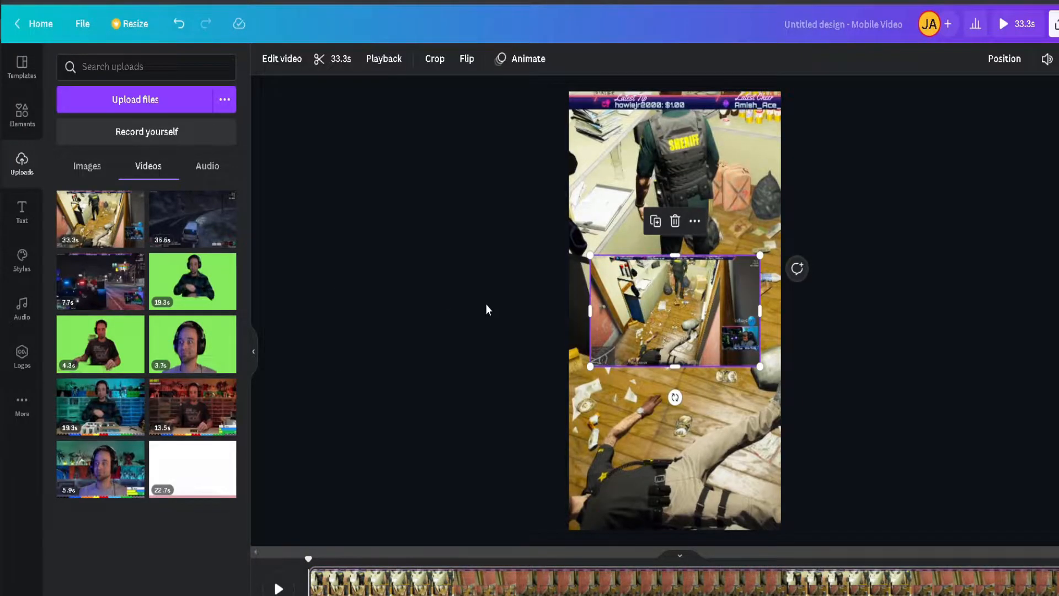
{"action": "left_click", "coordinate": [639, 297]}
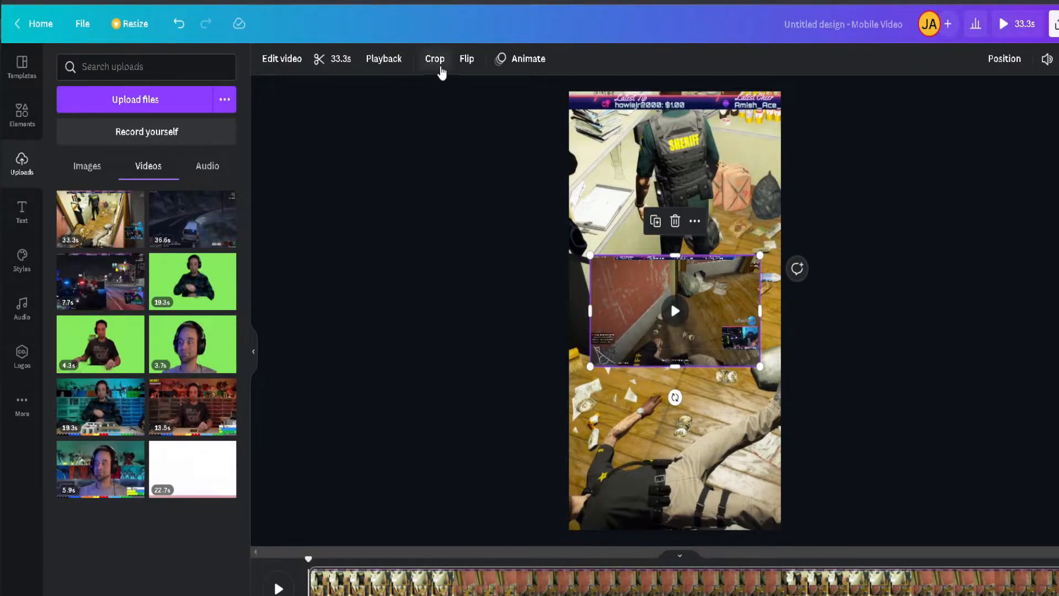
{"action": "left_click", "coordinate": [341, 61]}
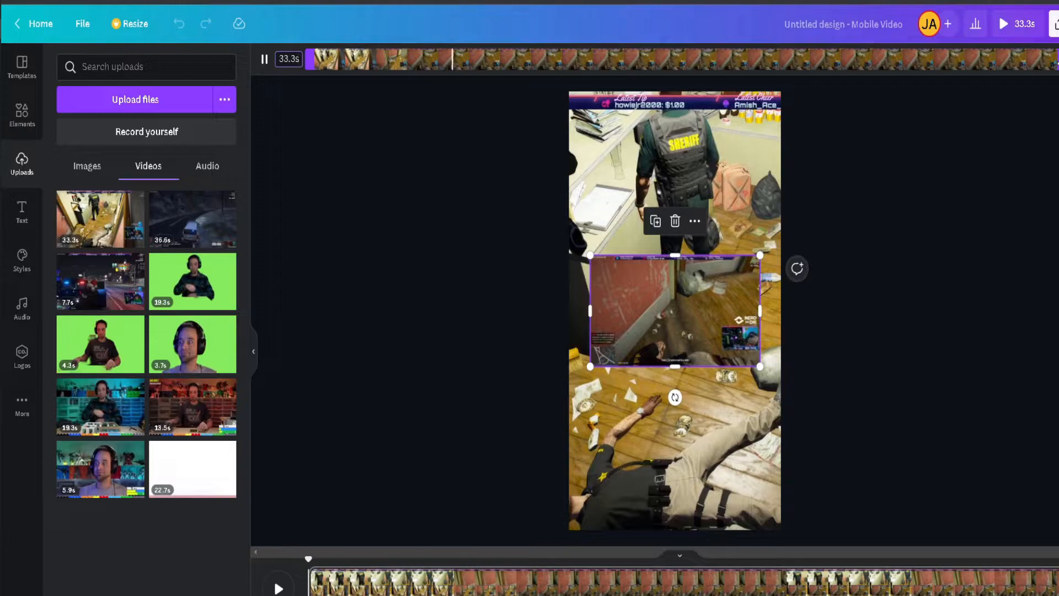
{"action": "left_click_drag", "start_coordinate": [1056, 59], "coordinate": [468, 70]}
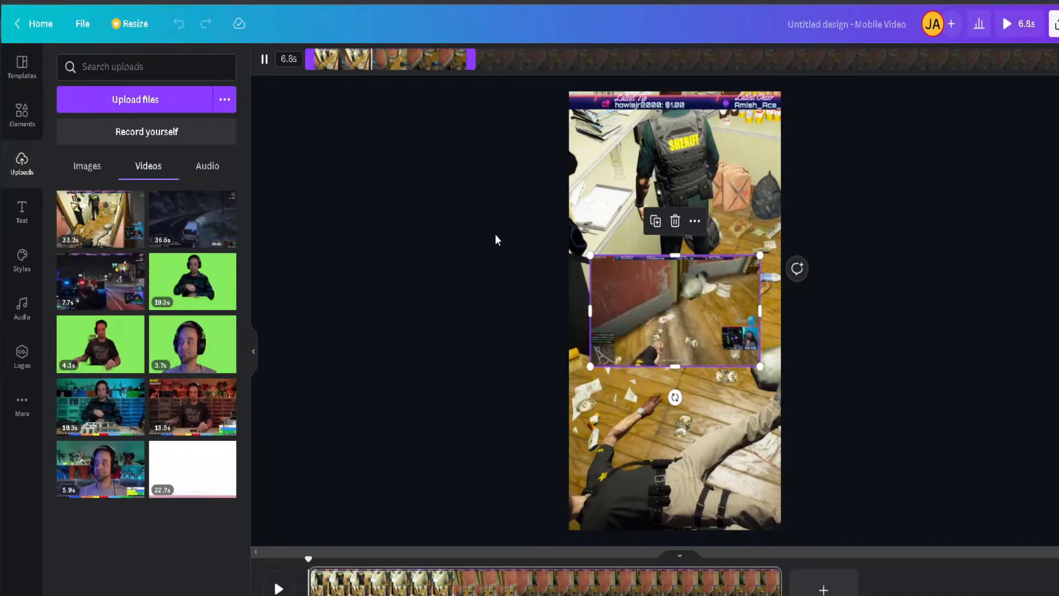
{"action": "left_click", "coordinate": [687, 320]}
{"action": "left_click", "coordinate": [396, 476]}
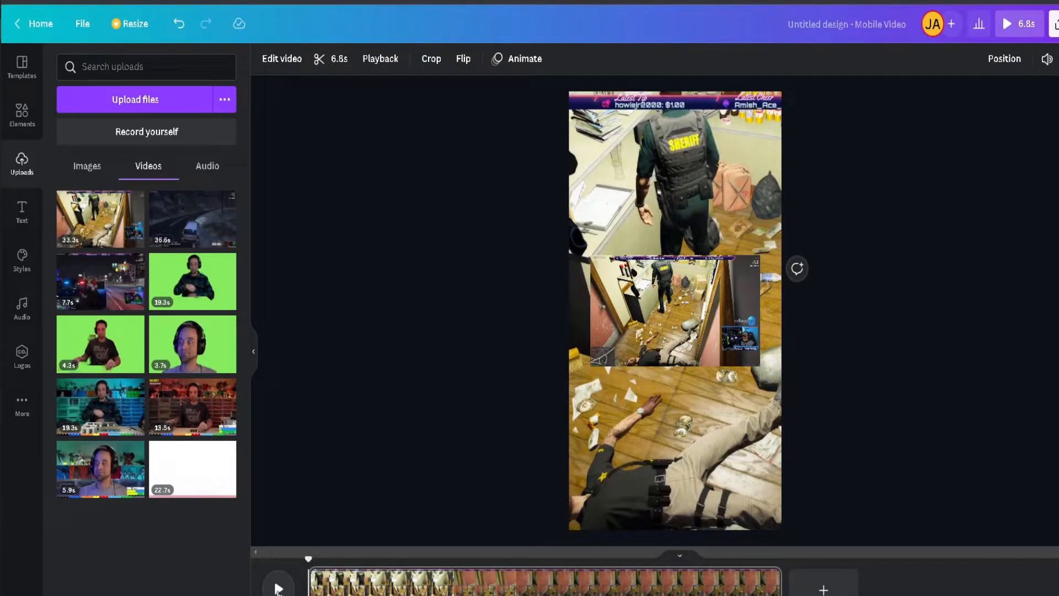
Play the page to check that the overlay and background clips run in sync, and select the overlay clip.
{"action": "left_click", "coordinate": [278, 589]}
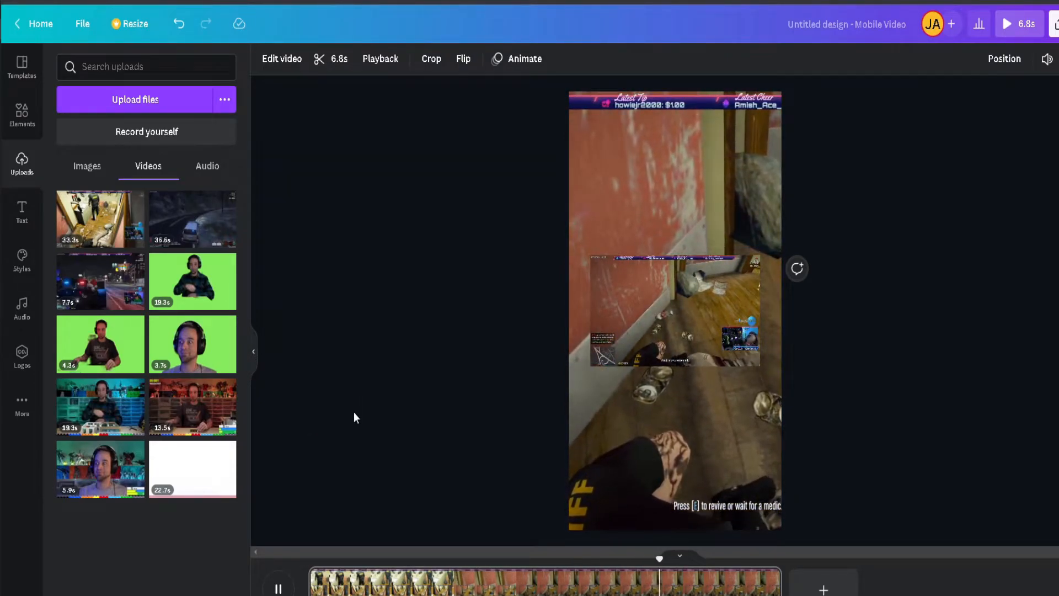
{"action": "left_click", "coordinate": [280, 588]}
{"action": "left_click", "coordinate": [633, 306]}
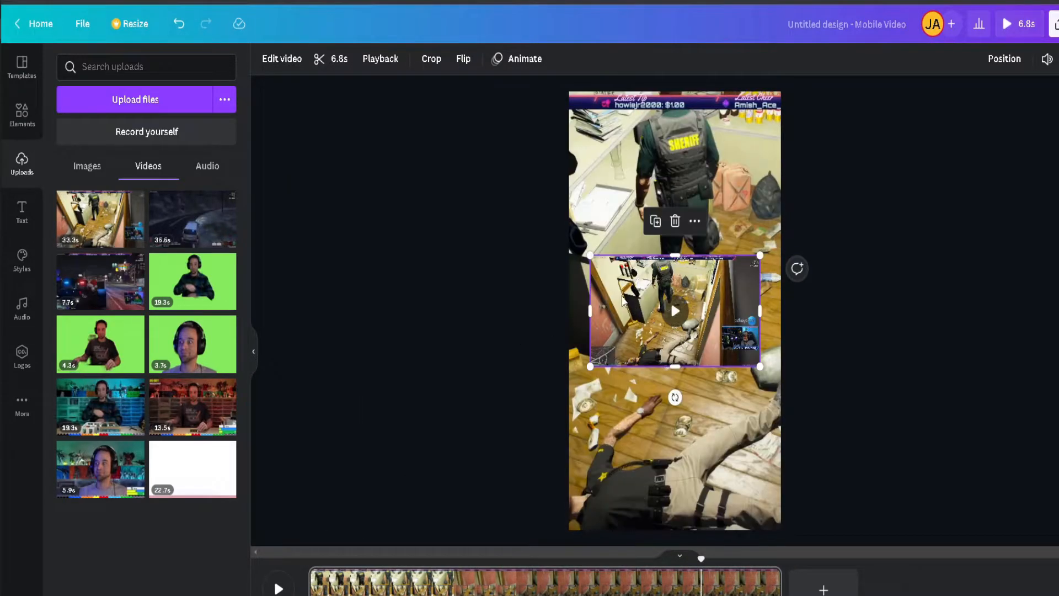
Enlarge the overlay clip across the upper part of the page and crop it to the streamer's webcam frame.
{"action": "left_click_drag", "start_coordinate": [652, 308], "coordinate": [538, 207]}
{"action": "left_click_drag", "start_coordinate": [644, 263], "coordinate": [951, 465]}
{"action": "left_click_drag", "start_coordinate": [734, 368], "coordinate": [531, 306]}
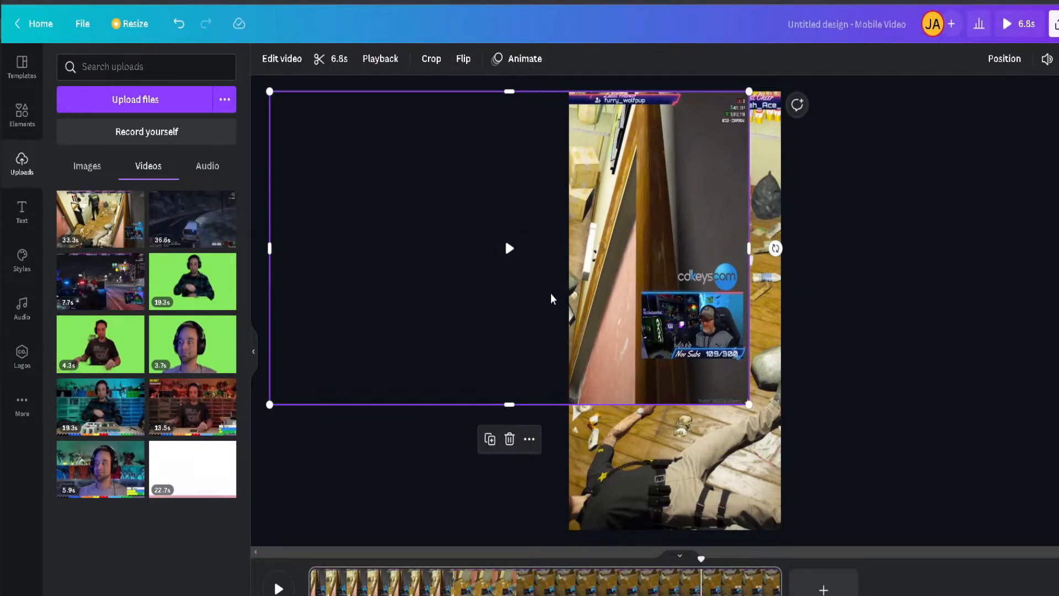
{"action": "left_click", "coordinate": [430, 59]}
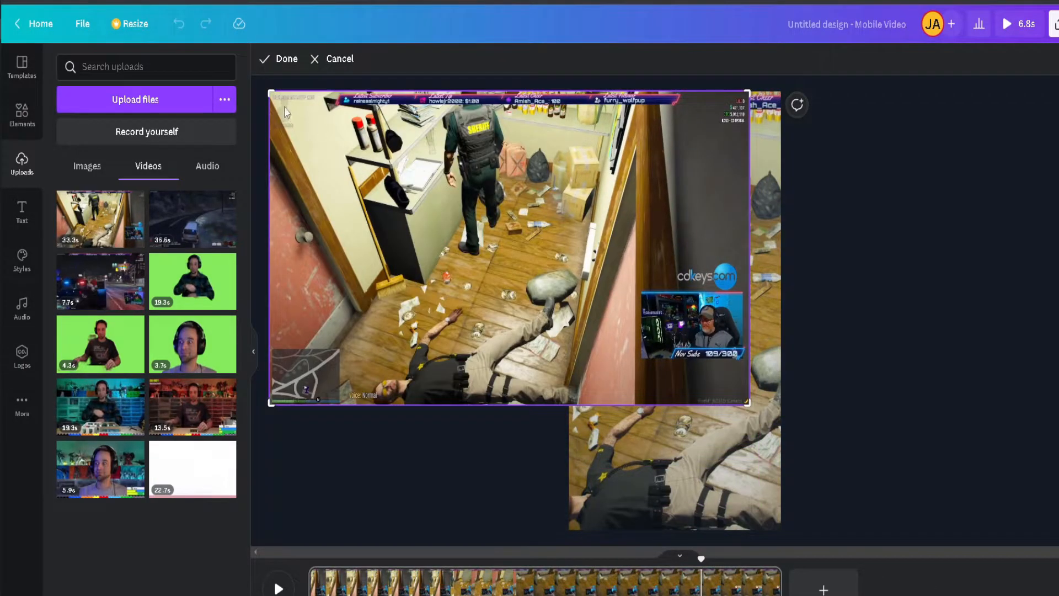
{"action": "left_click_drag", "start_coordinate": [269, 92], "coordinate": [643, 295]}
{"action": "left_click_drag", "start_coordinate": [749, 406], "coordinate": [740, 356]}
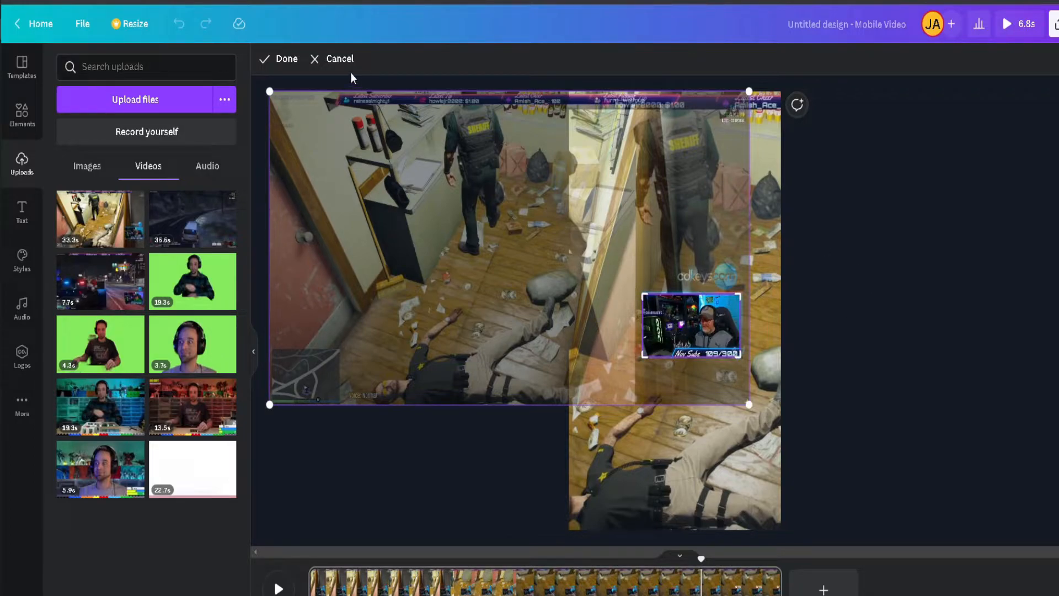
{"action": "left_click", "coordinate": [282, 61]}
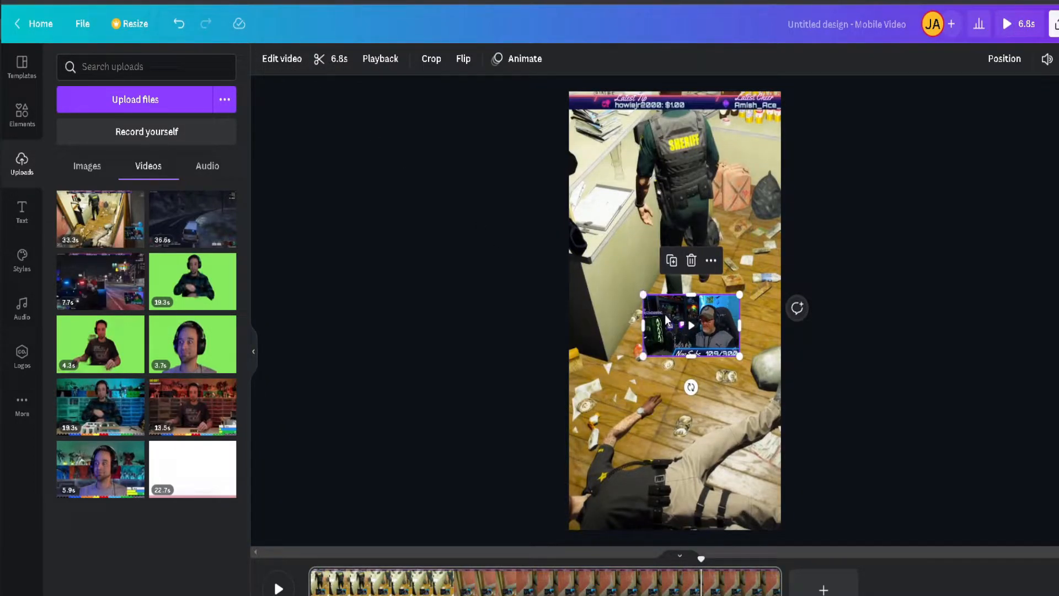
Place the webcam overlay, slightly enlarged, along the page's left edge at mid-height and preview the page from the start.
{"action": "left_click_drag", "start_coordinate": [666, 320], "coordinate": [604, 301]}
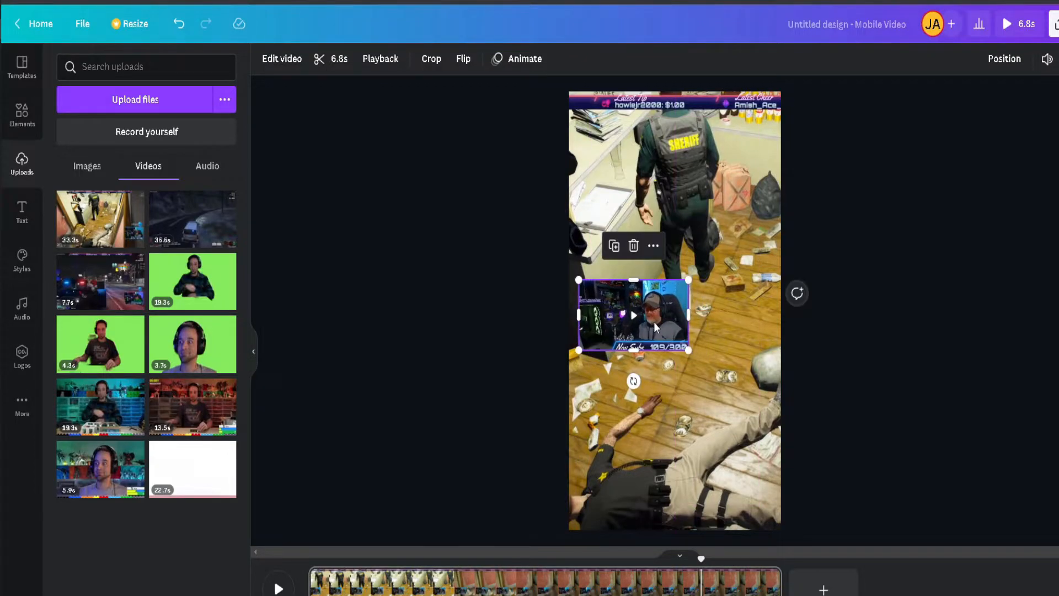
{"action": "mouse_move", "coordinate": [654, 322]}
{"action": "left_mouse_down"}
{"action": "mouse_move", "coordinate": [650, 330]}
{"action": "mouse_move", "coordinate": [650, 320]}
{"action": "left_mouse_up"}
{"action": "left_click_drag", "start_coordinate": [704, 559], "coordinate": [291, 543]}
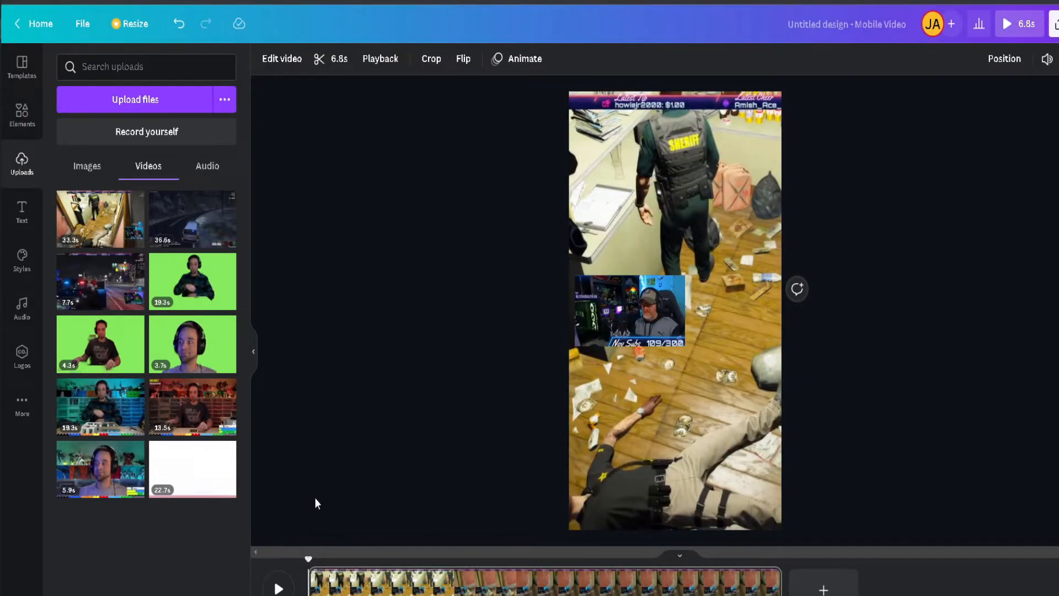
{"action": "left_click", "coordinate": [278, 589]}
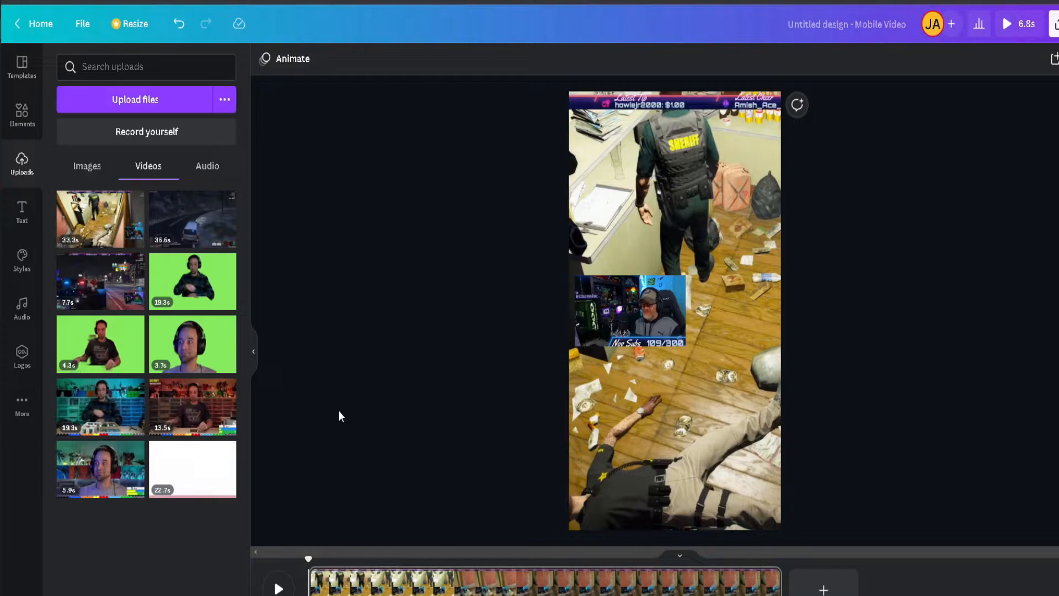
{"action": "left_click", "coordinate": [279, 589]}
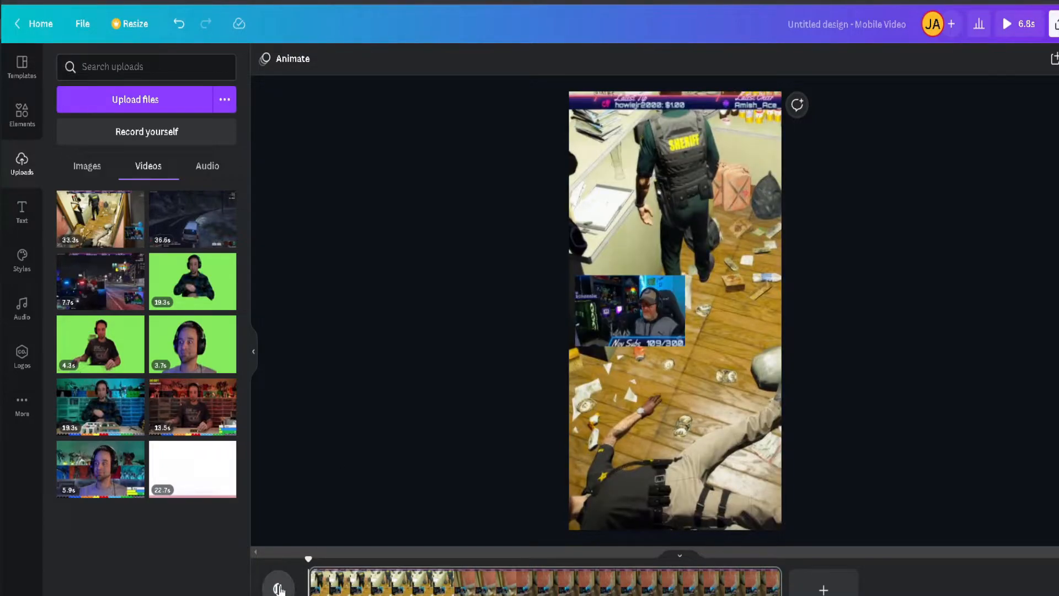
{"action": "left_click", "coordinate": [280, 589]}
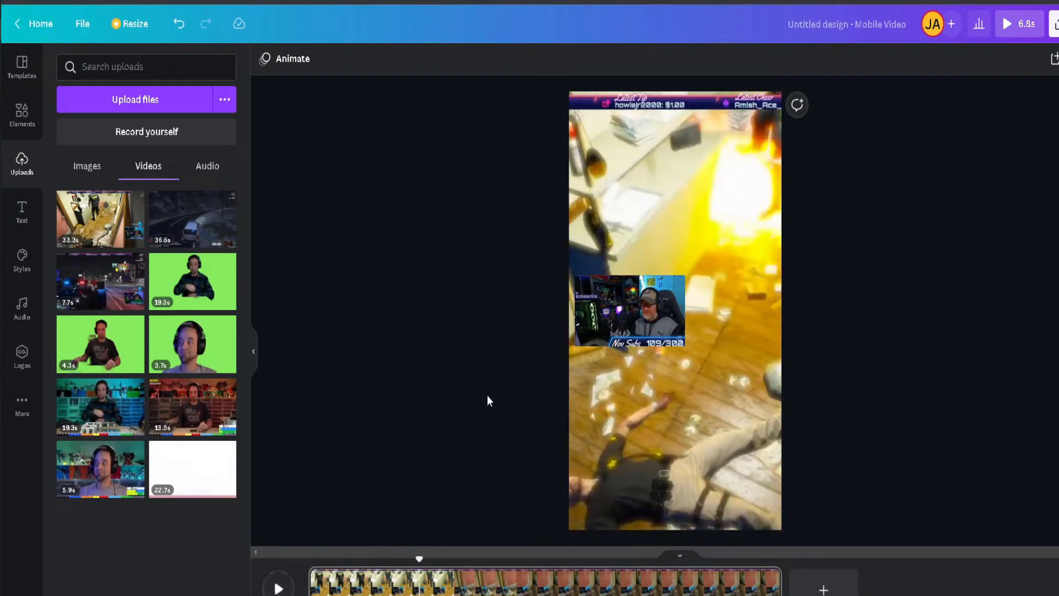
Mute the webcam overlay by setting its volume to 0.
{"action": "left_click", "coordinate": [617, 315]}
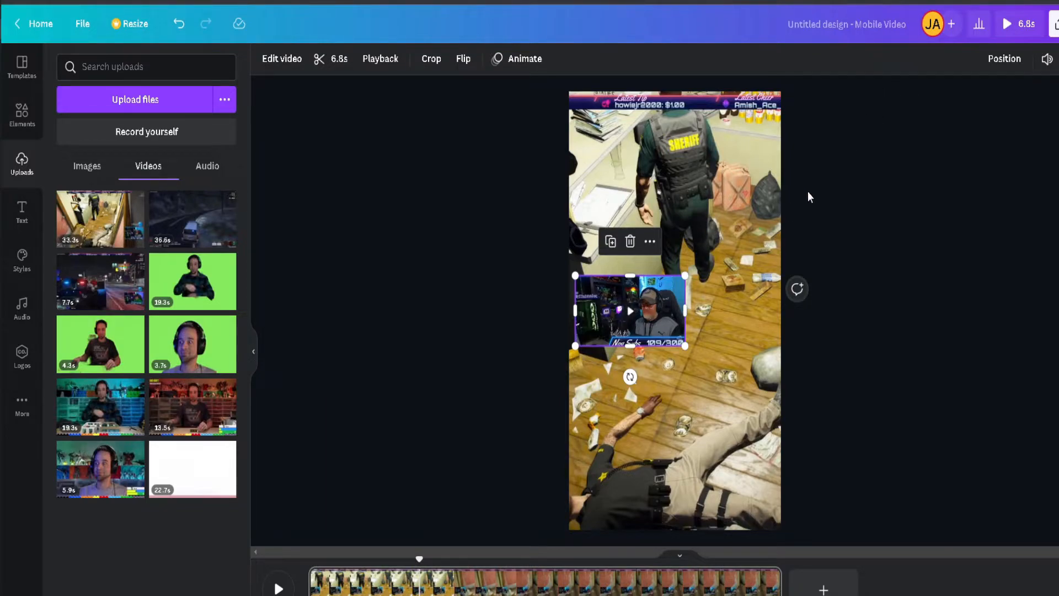
{"action": "left_click", "coordinate": [1048, 66]}
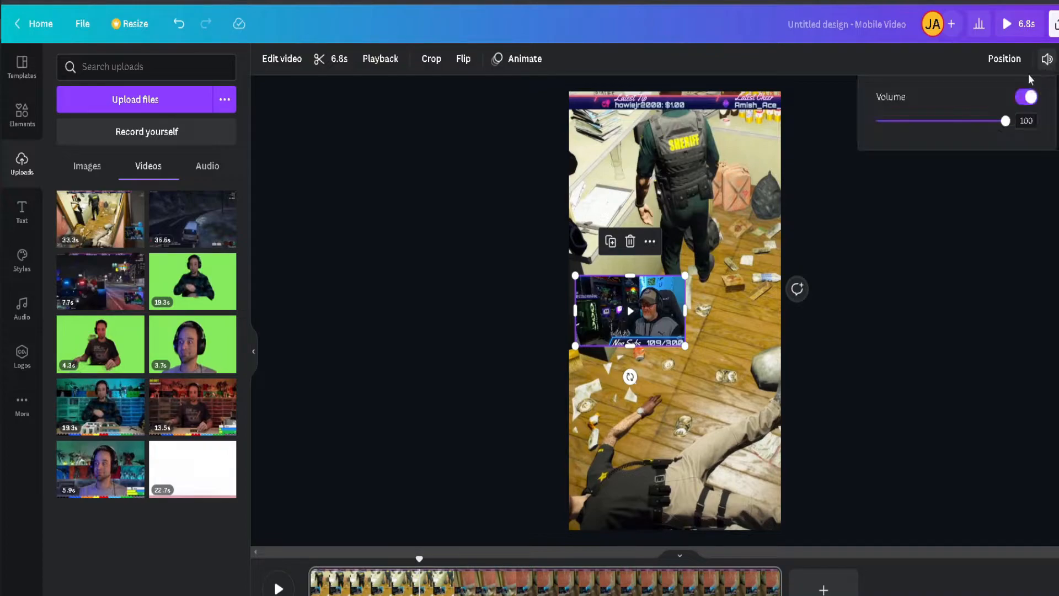
{"action": "left_click_drag", "start_coordinate": [1007, 125], "coordinate": [862, 132]}
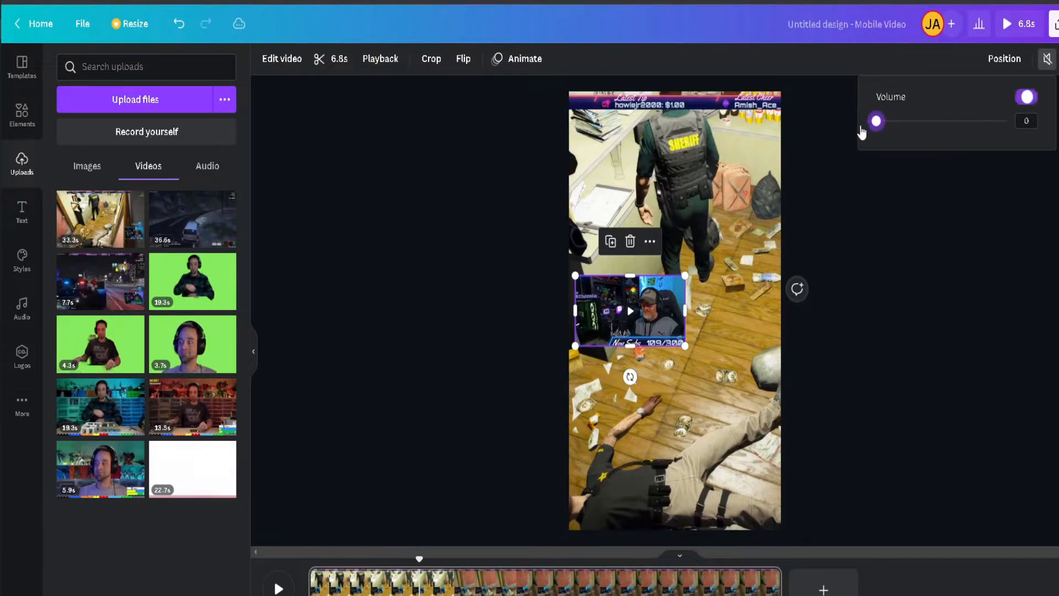
{"action": "left_click", "coordinate": [927, 235]}
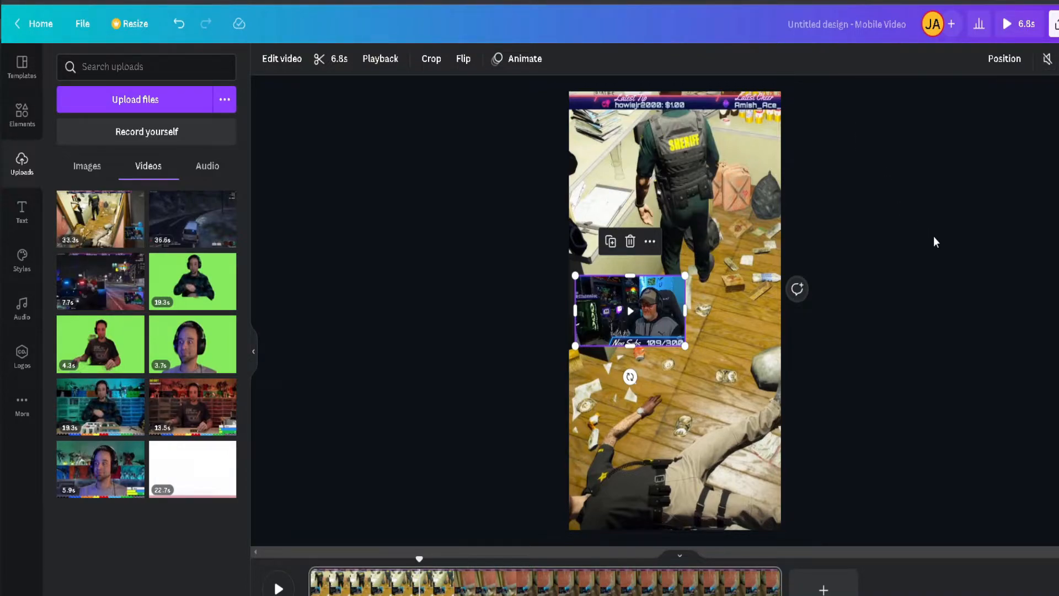
{"action": "left_click", "coordinate": [428, 295]}
Play the page from the start to find the cut point and split the page at about 1.3 s.
{"action": "left_click_drag", "start_coordinate": [416, 556], "coordinate": [308, 556]}
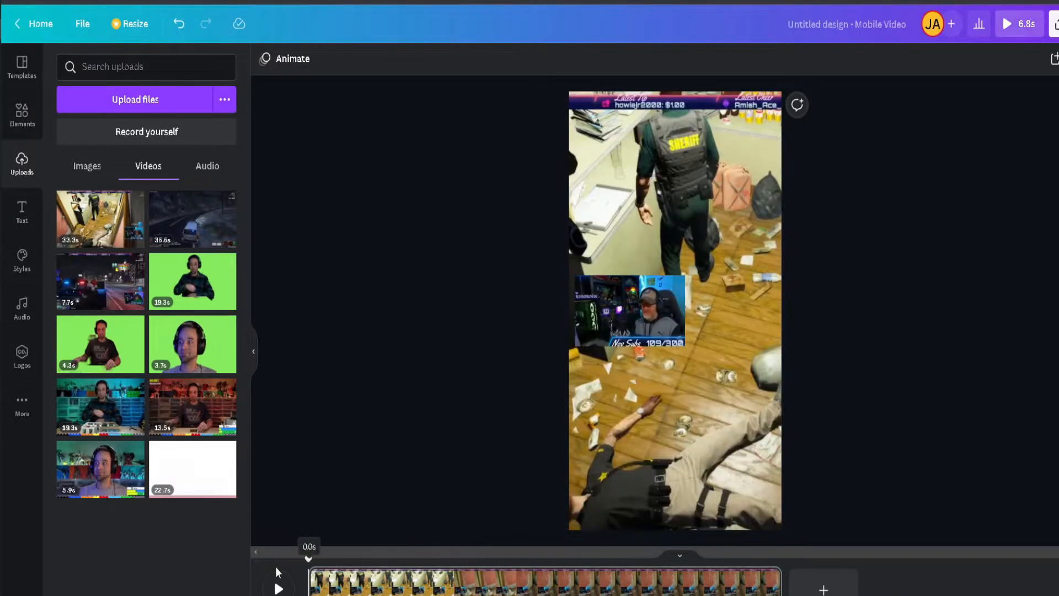
{"action": "left_click", "coordinate": [278, 589]}
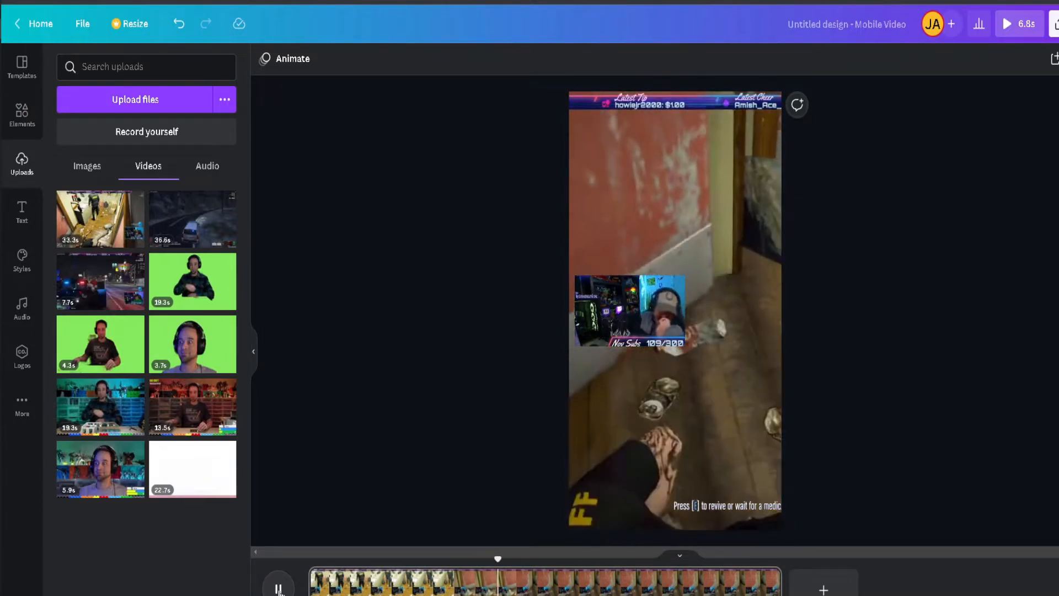
{"action": "left_click", "coordinate": [279, 589]}
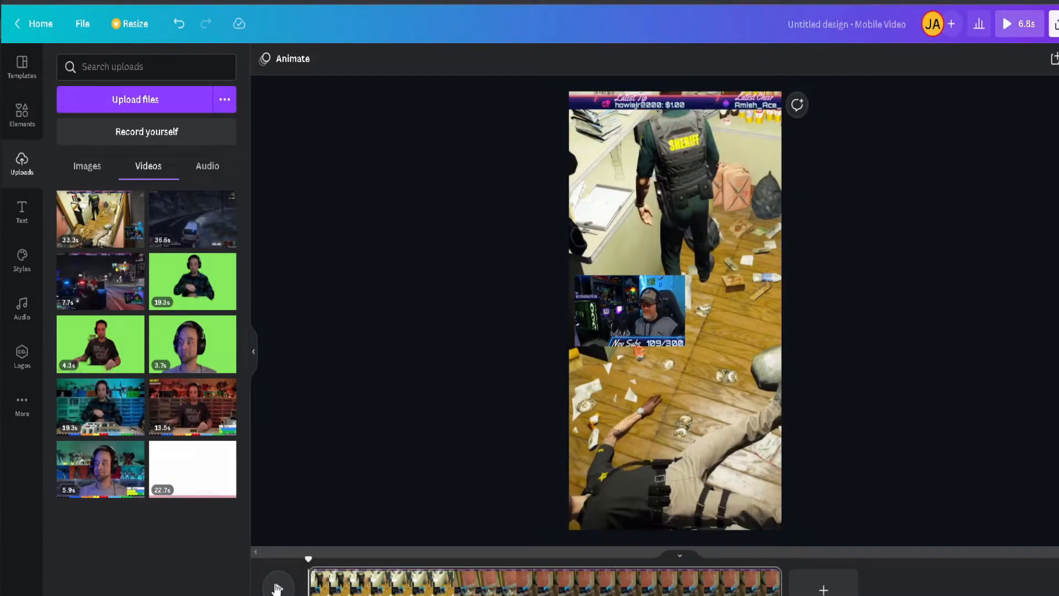
{"action": "left_click", "coordinate": [277, 588]}
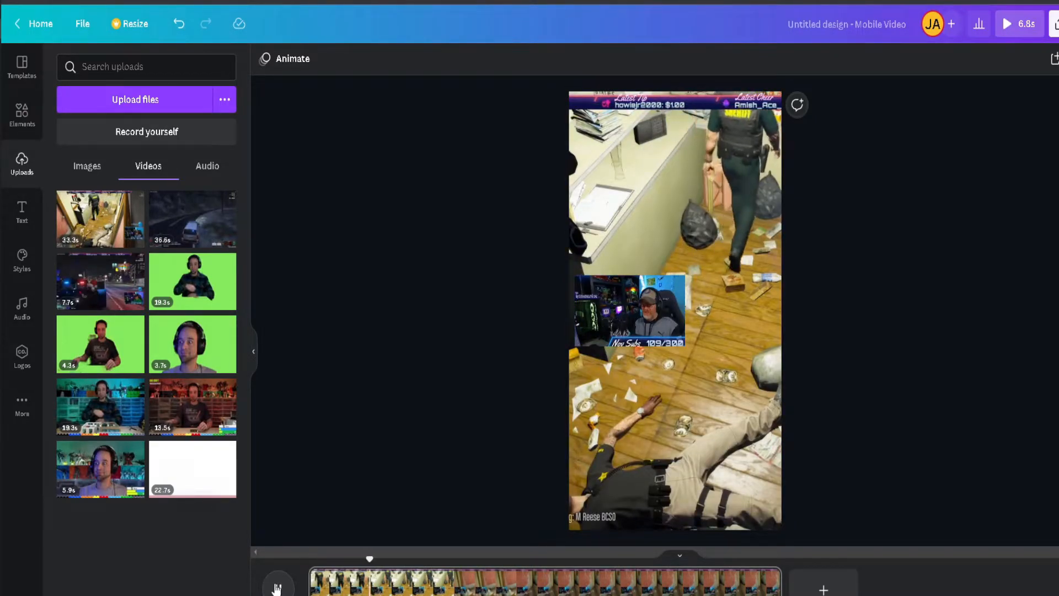
{"action": "left_click", "coordinate": [277, 588]}
{"action": "right_click", "coordinate": [406, 589]}
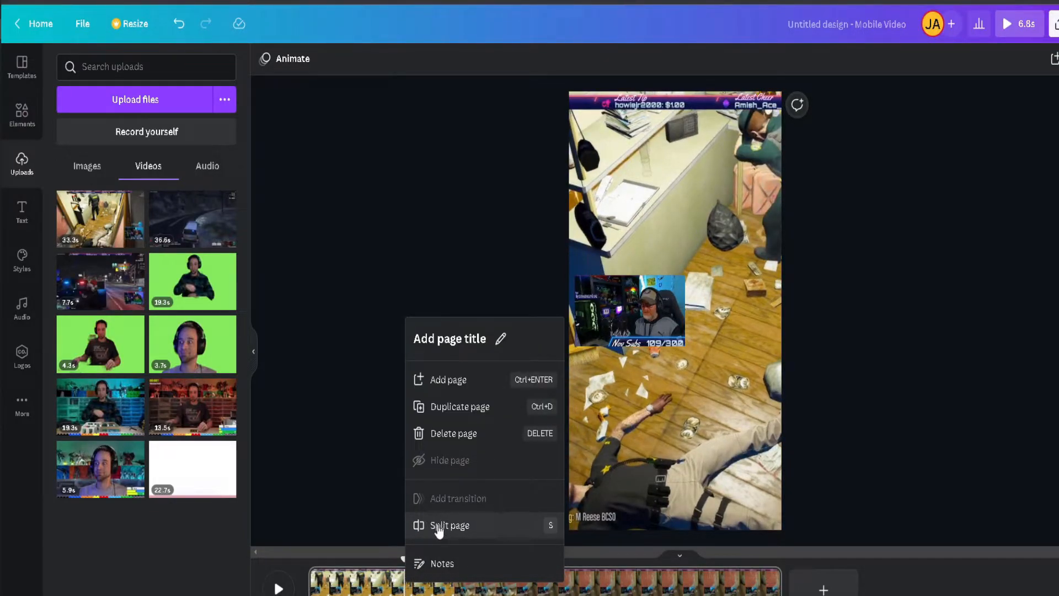
{"action": "left_click", "coordinate": [439, 527]}
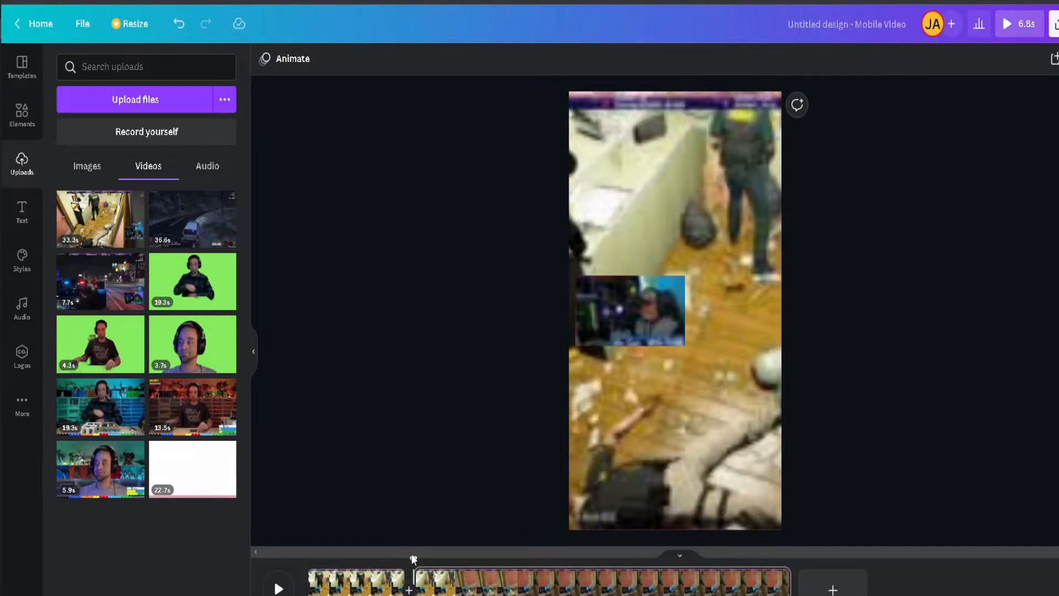
Play the first split page to check where its speech ends, and return to the start.
{"action": "left_click_drag", "start_coordinate": [411, 557], "coordinate": [295, 561]}
{"action": "left_click", "coordinate": [277, 588]}
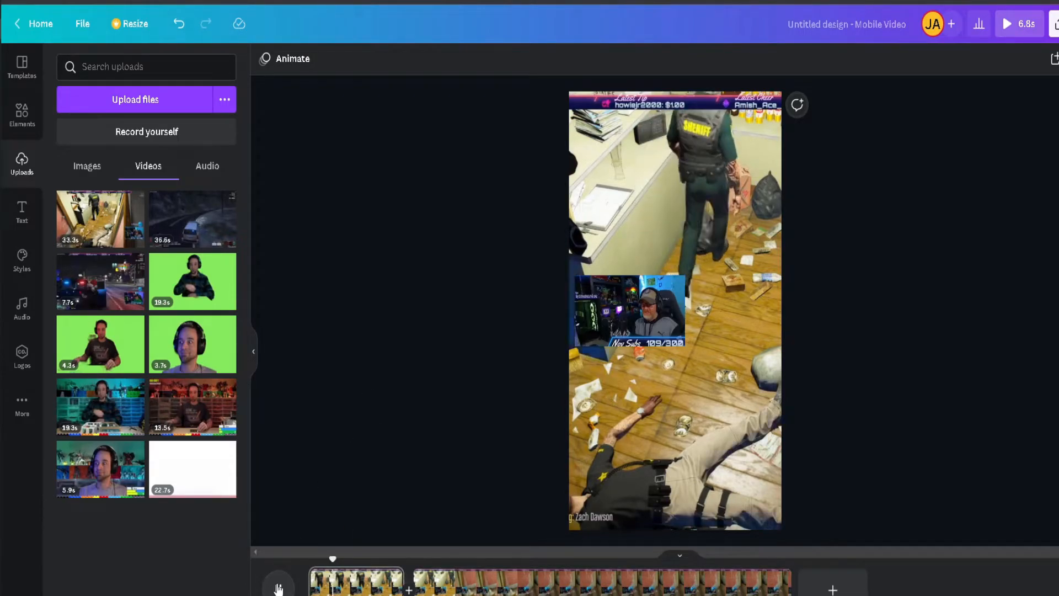
{"action": "left_click", "coordinate": [278, 589]}
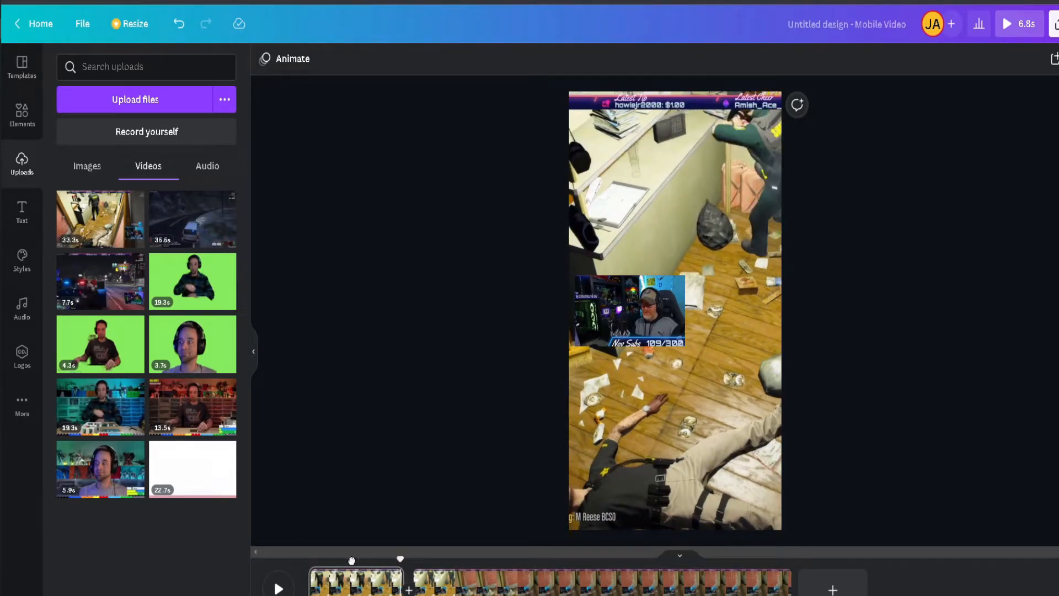
{"action": "left_click", "coordinate": [307, 560]}
Add the "POOL PARTY" font combination to the first page, remove its PARTY line and widen the POOL text box.
{"action": "left_click", "coordinate": [22, 210]}
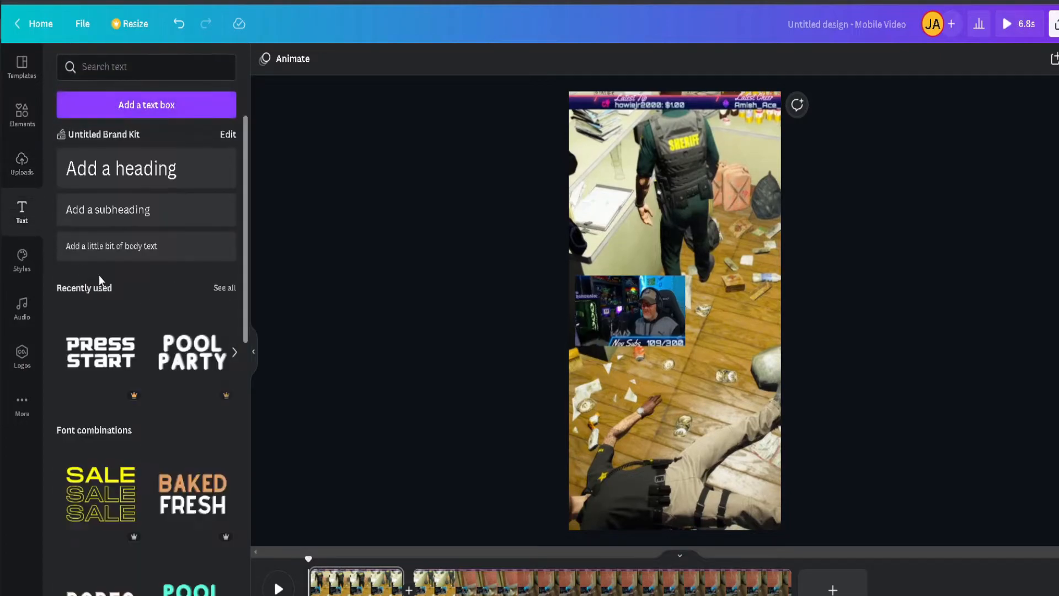
{"action": "scroll", "coordinate": [134, 319], "scroll_direction": "down", "scroll_amount": 5}
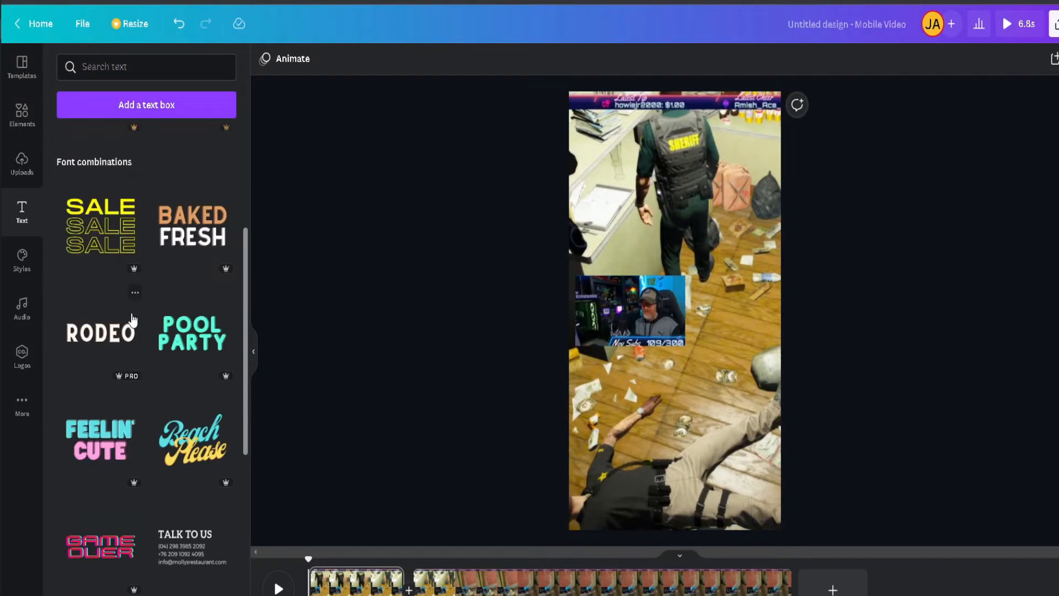
{"action": "left_click", "coordinate": [192, 334]}
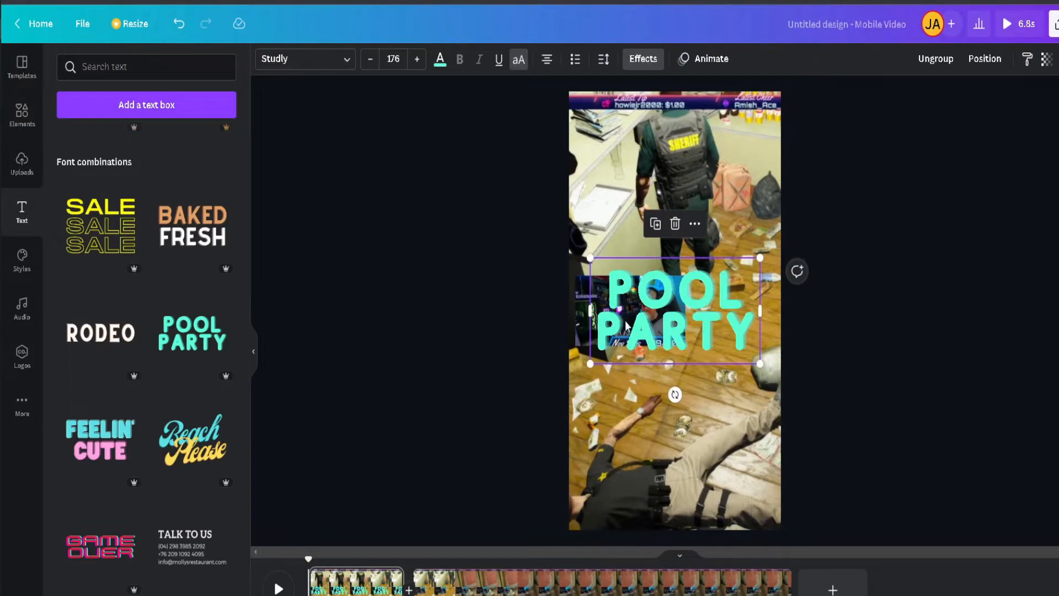
{"action": "left_click", "coordinate": [677, 344]}
{"action": "key", "text": "Delete"}
{"action": "left_click_drag", "start_coordinate": [590, 322], "coordinate": [581, 274]}
Replace the text with "USE YOUR KICK MUSCLE" and place it, scaled down to size 72.8, in the page's upper left area.
{"action": "double_click", "coordinate": [657, 276]}
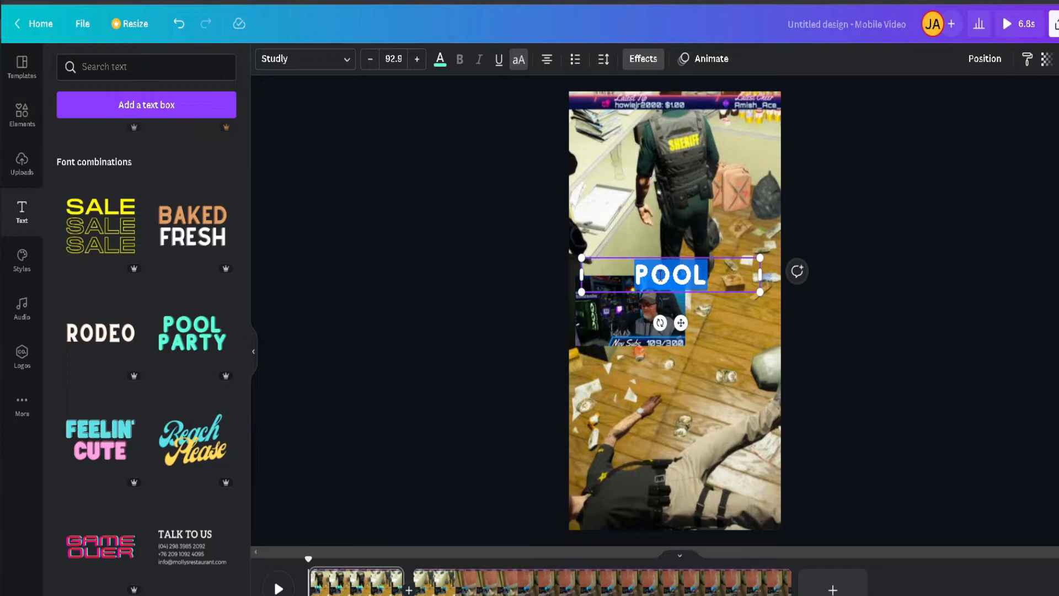
{"action": "type", "text": "USE YOU"}
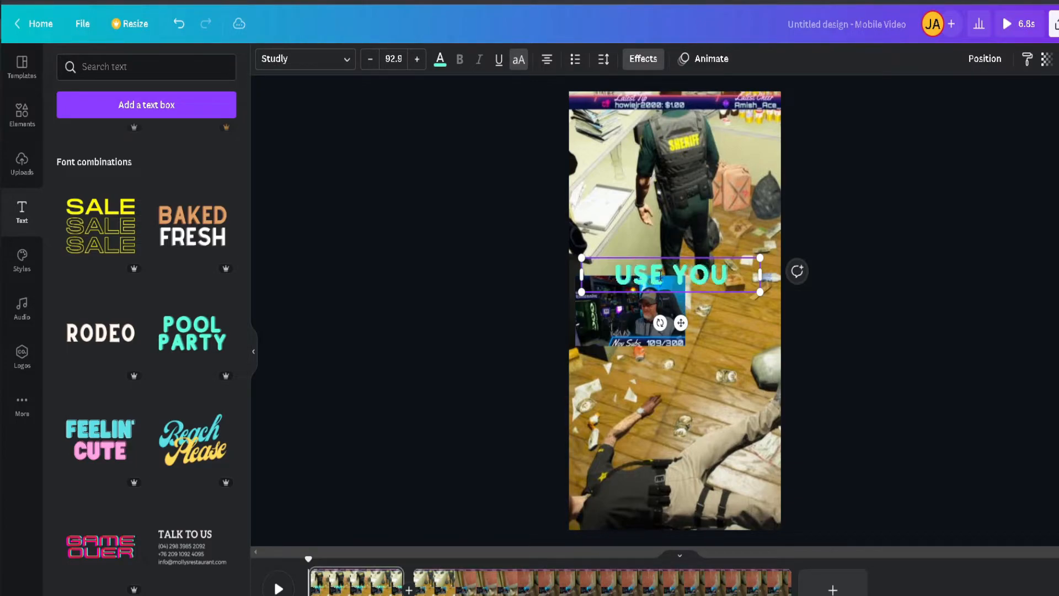
{"action": "type", "text": "R KICK"}
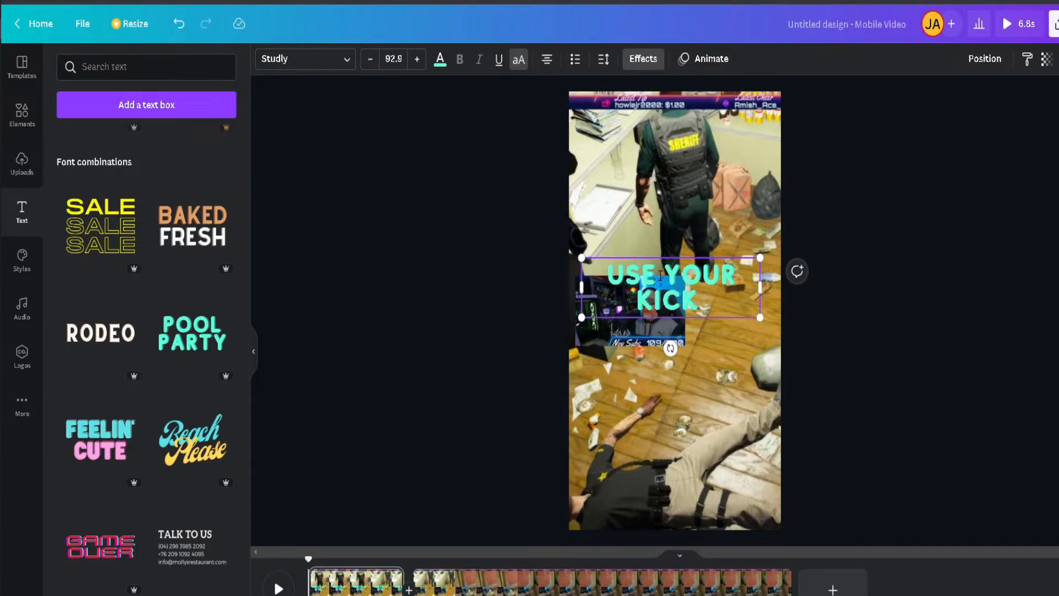
{"action": "type", "text": " MUSCLE"}
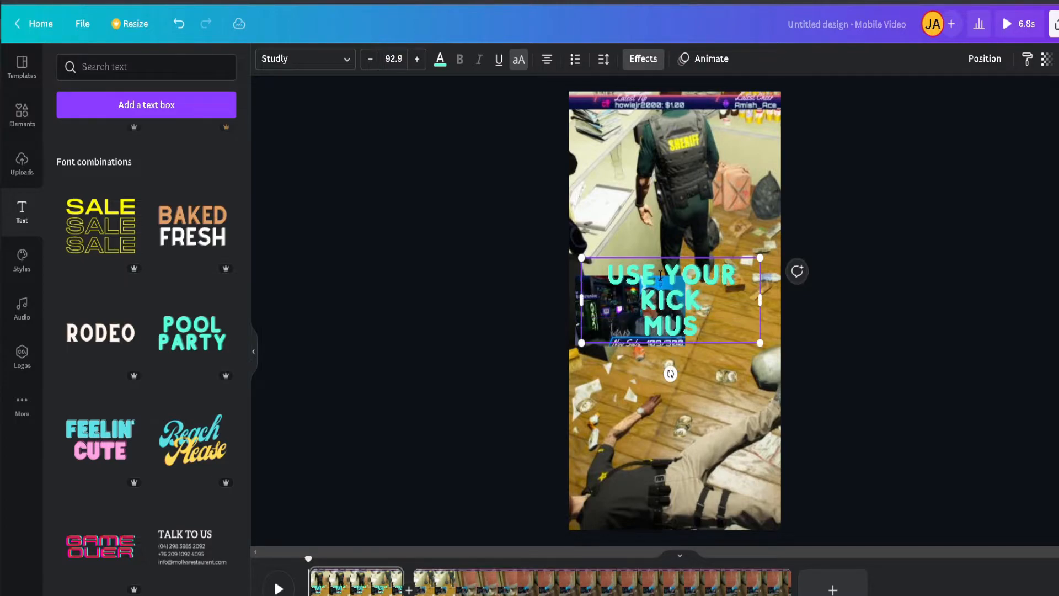
{"action": "left_click_drag", "start_coordinate": [581, 343], "coordinate": [620, 324]}
{"action": "left_click_drag", "start_coordinate": [655, 253], "coordinate": [610, 112]}
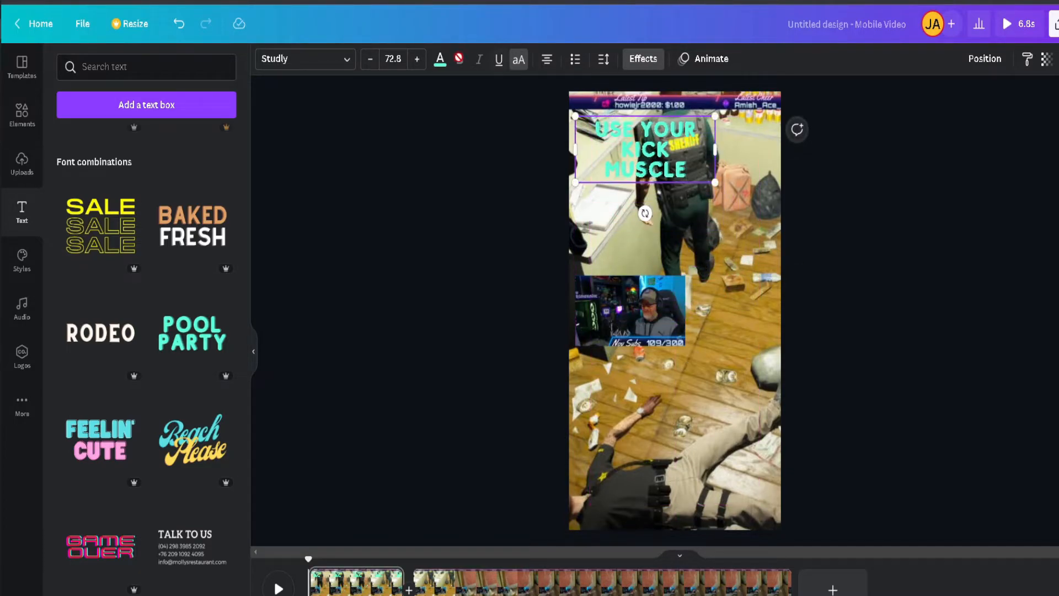
Colour the caption red and apply the Pop text animation to it.
{"action": "left_click", "coordinate": [440, 58]}
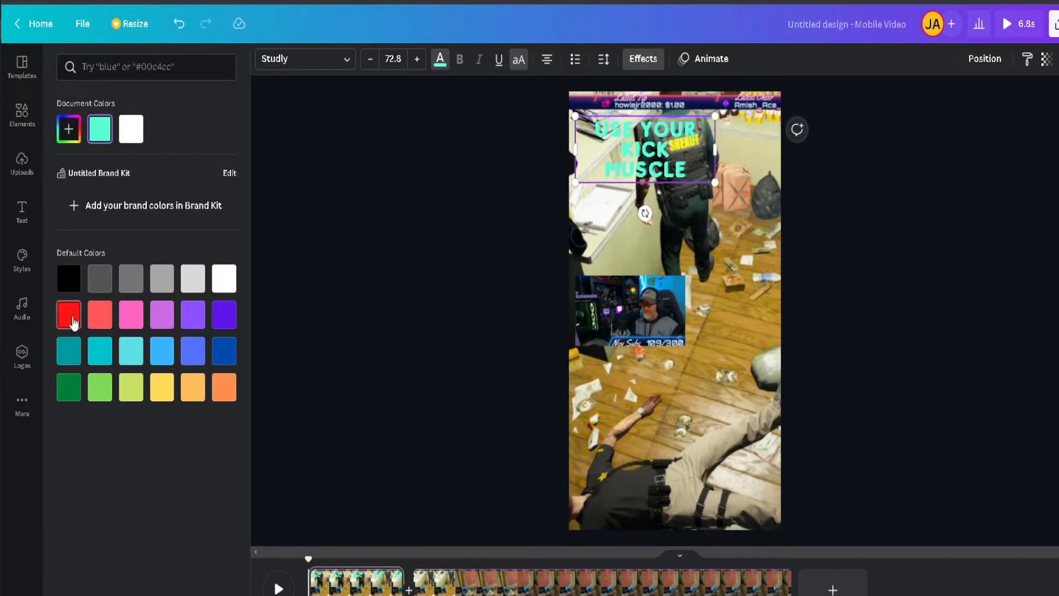
{"action": "left_click", "coordinate": [75, 323]}
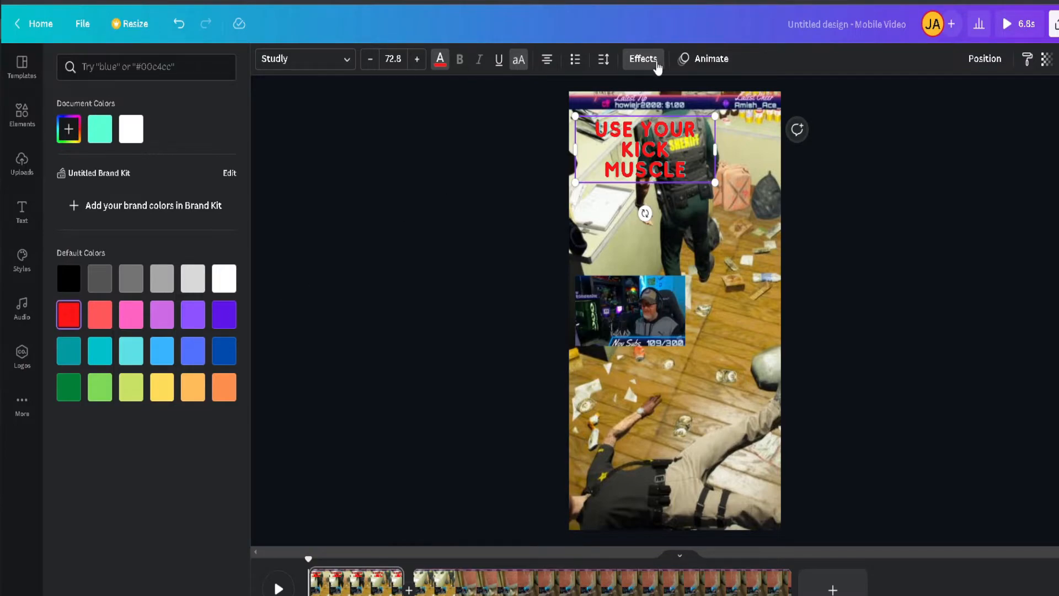
{"action": "left_click", "coordinate": [706, 59]}
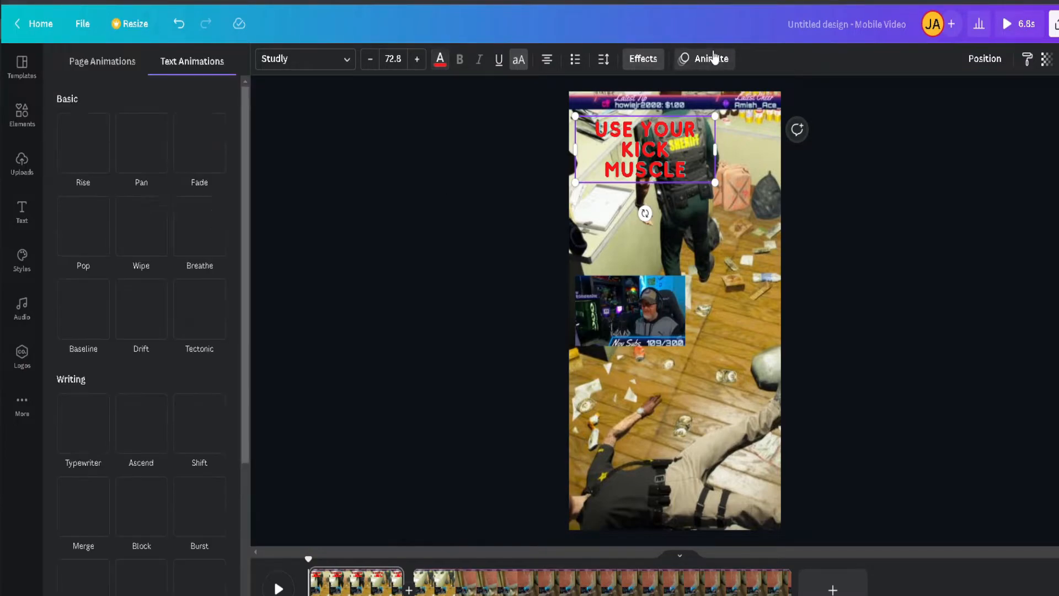
{"action": "left_click", "coordinate": [81, 230]}
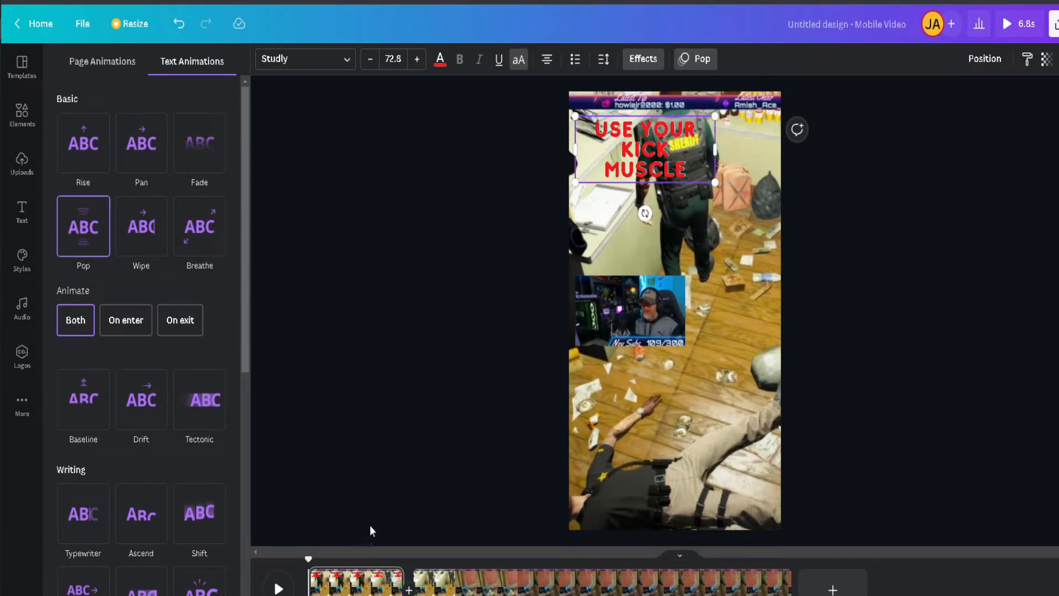
Play the first page to preview the animated caption and set the playhead at the start of the second page.
{"action": "left_click", "coordinate": [275, 588]}
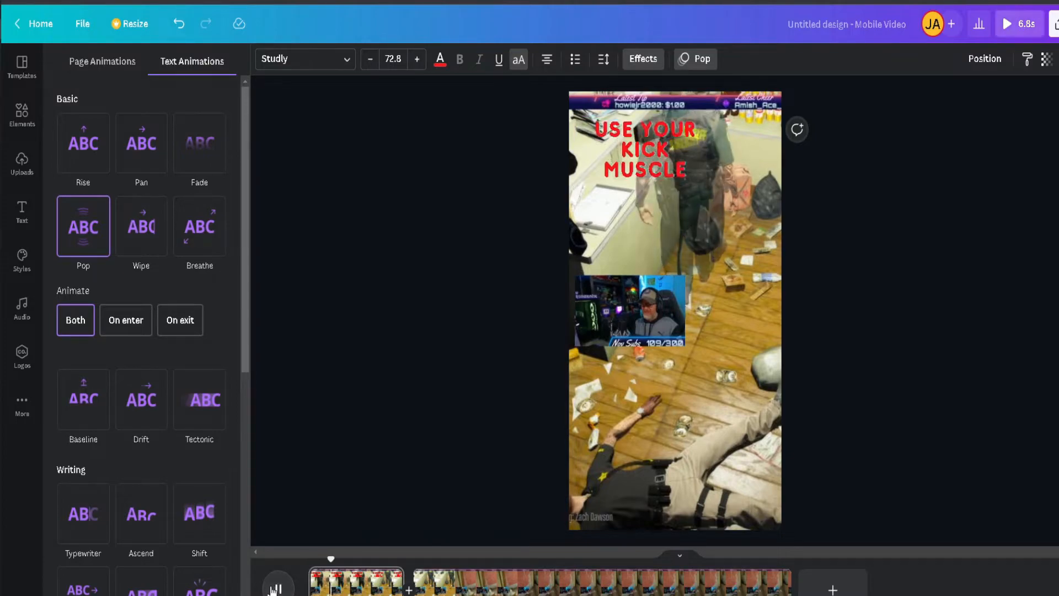
{"action": "left_click", "coordinate": [472, 564]}
{"action": "left_click_drag", "start_coordinate": [484, 557], "coordinate": [414, 558]}
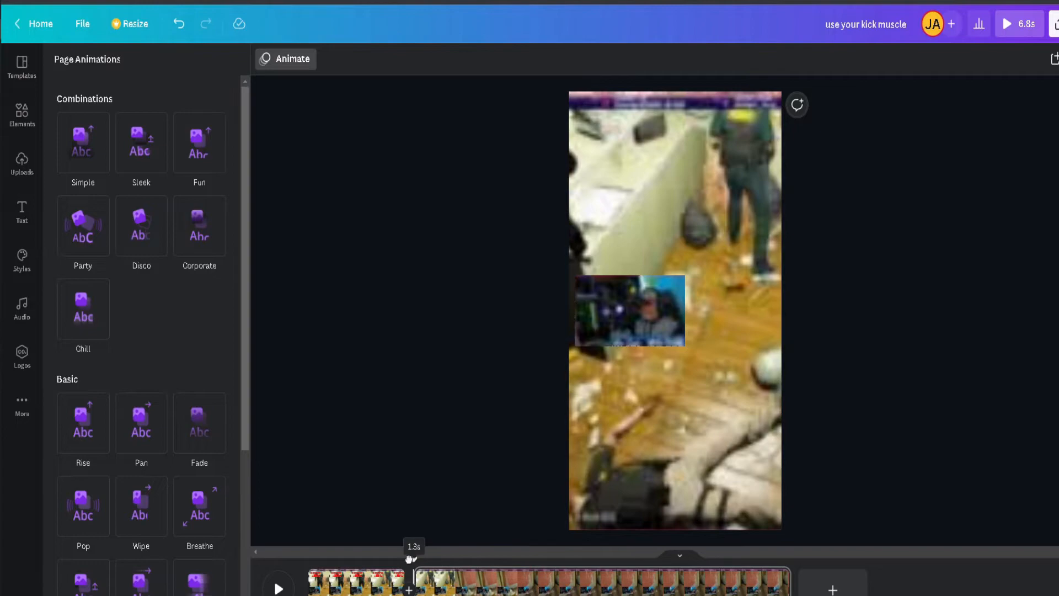
Play the start of the second page and split that page shortly after the explosion, at about 2.4 s.
{"action": "left_click", "coordinate": [277, 590]}
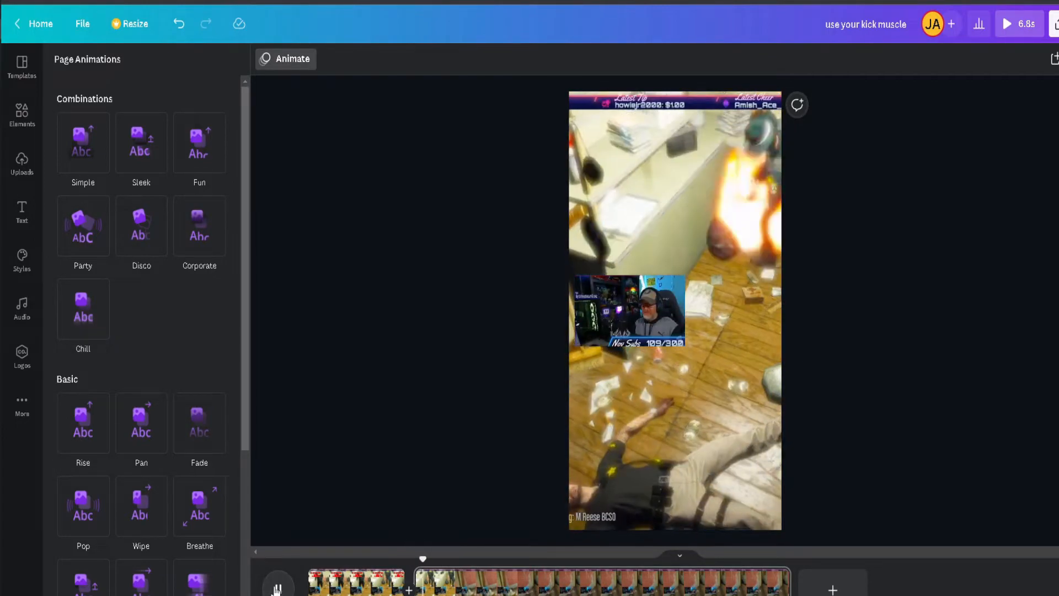
{"action": "left_click", "coordinate": [277, 590]}
{"action": "left_click_drag", "start_coordinate": [503, 558], "coordinate": [486, 560]}
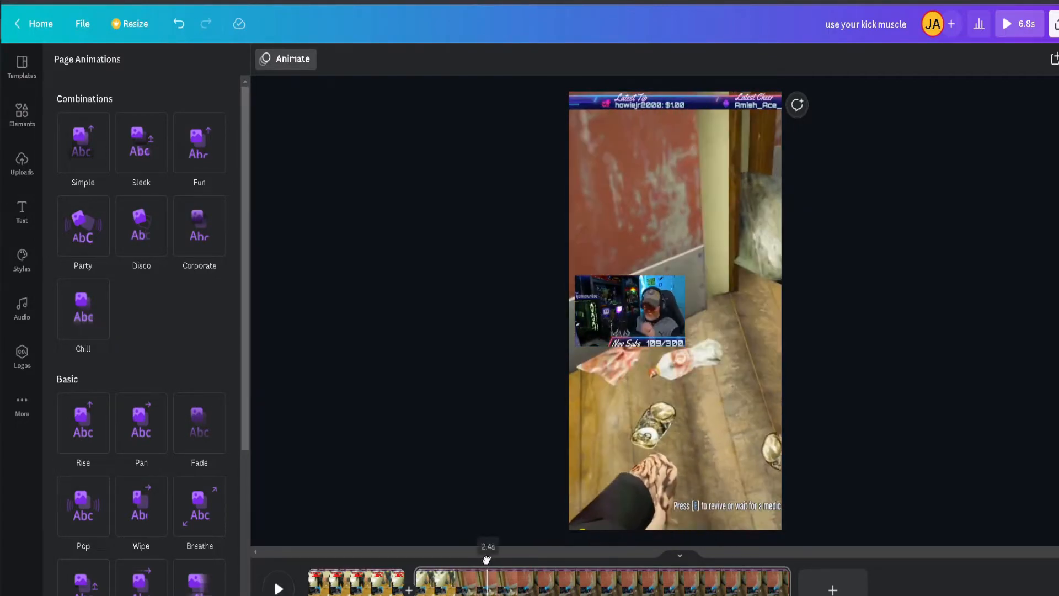
{"action": "right_click", "coordinate": [495, 589]}
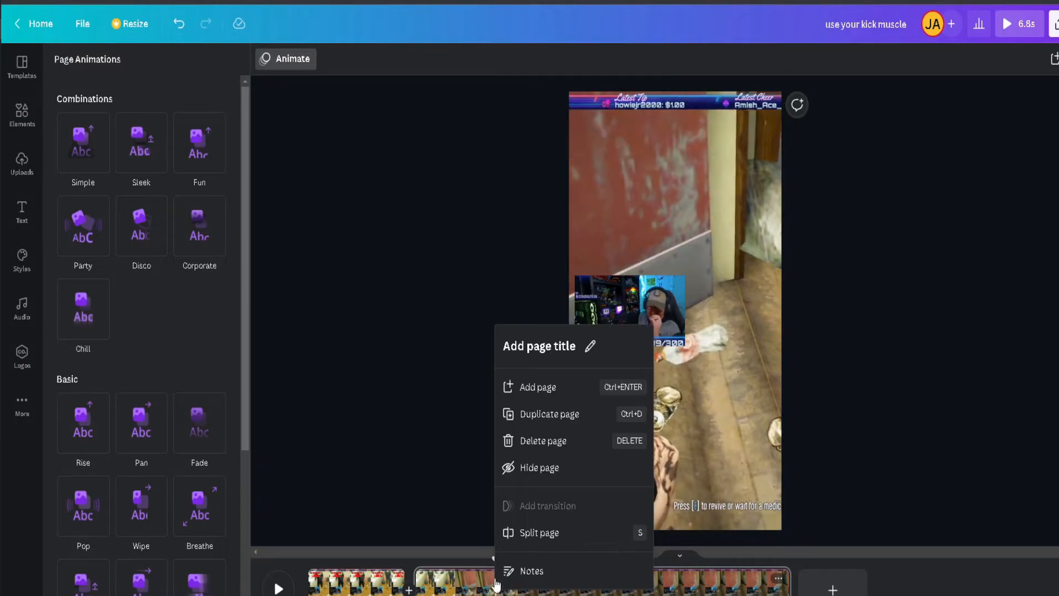
{"action": "left_click", "coordinate": [514, 535]}
Search the elements for "boom", add the animated pink-and-blue BOOM! sticker to the second page and enlarge it to the full page width.
{"action": "left_click", "coordinate": [434, 586]}
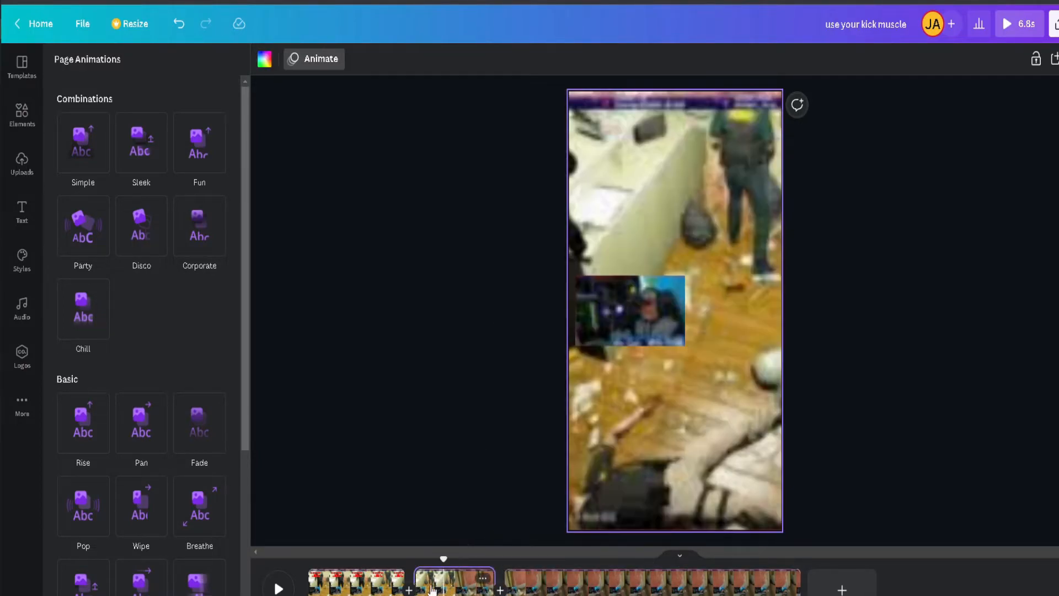
{"action": "left_click_drag", "start_coordinate": [442, 560], "coordinate": [412, 561]}
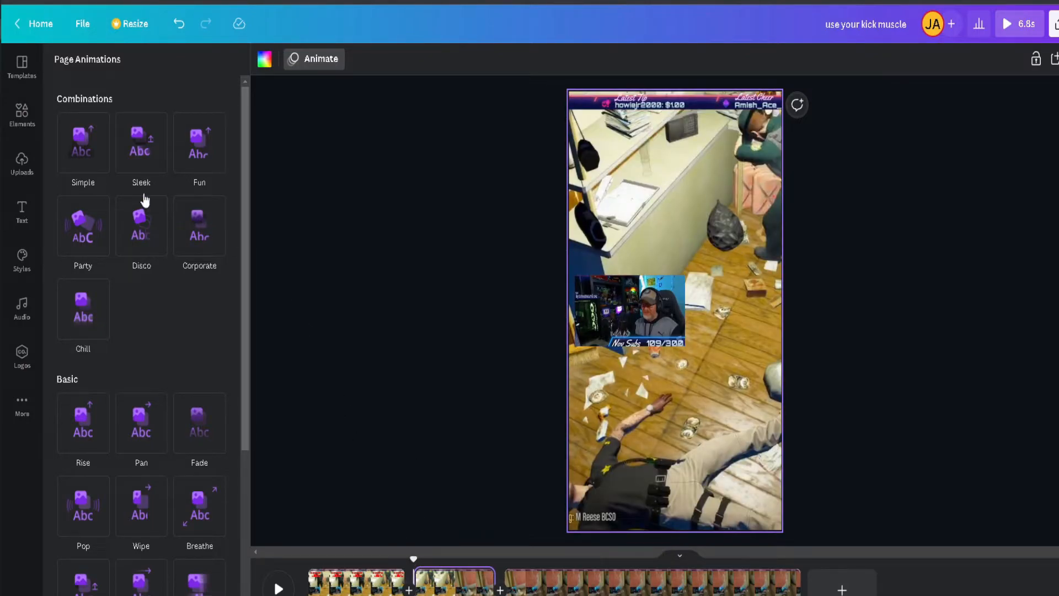
{"action": "left_click", "coordinate": [22, 113]}
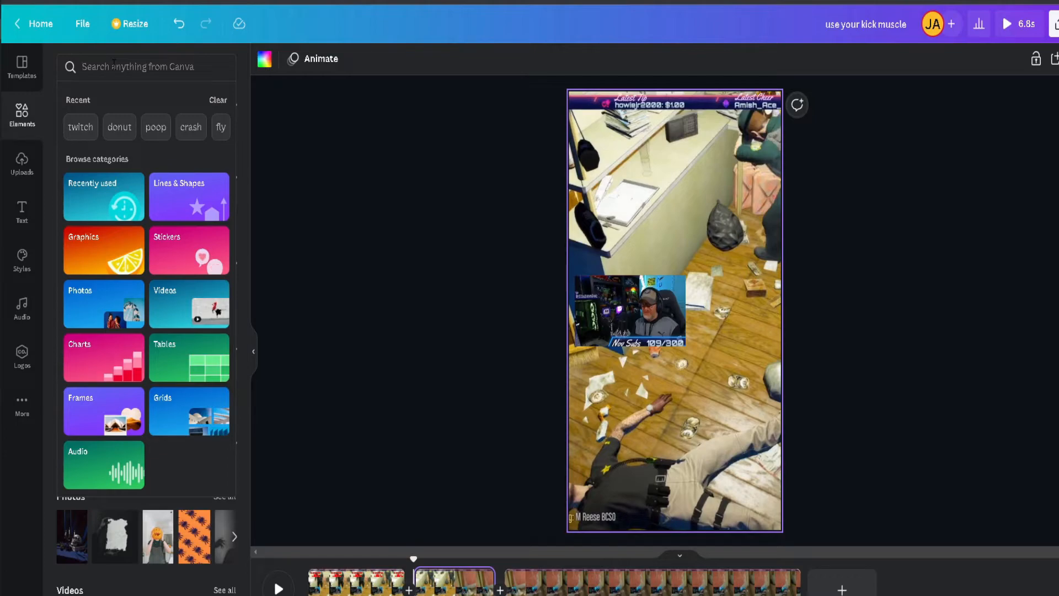
{"action": "left_click", "coordinate": [113, 65]}
{"action": "type", "text": "boom"}
{"action": "key", "text": "Return"}
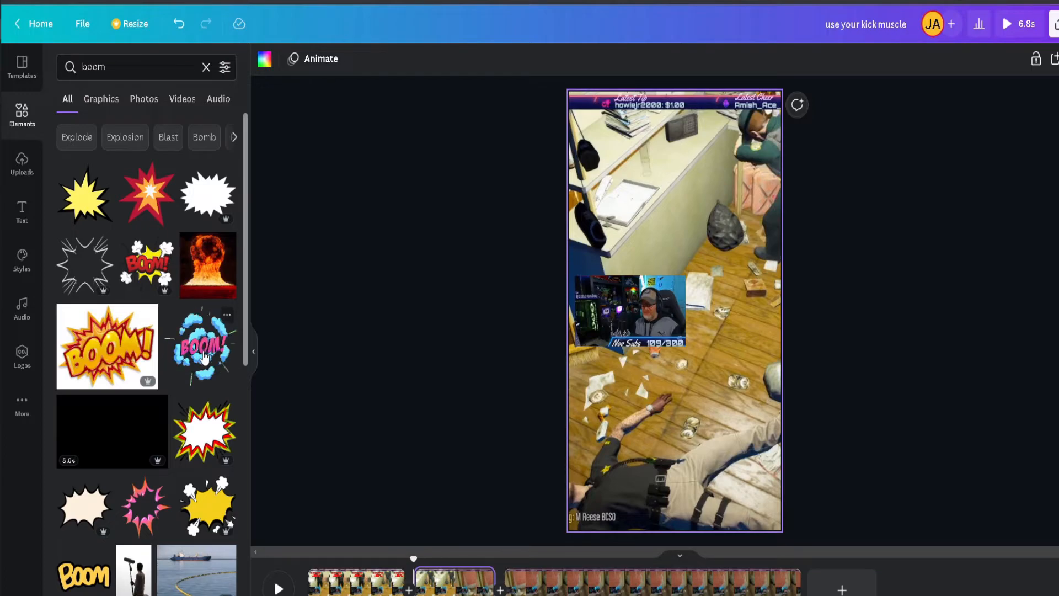
{"action": "left_click", "coordinate": [204, 358]}
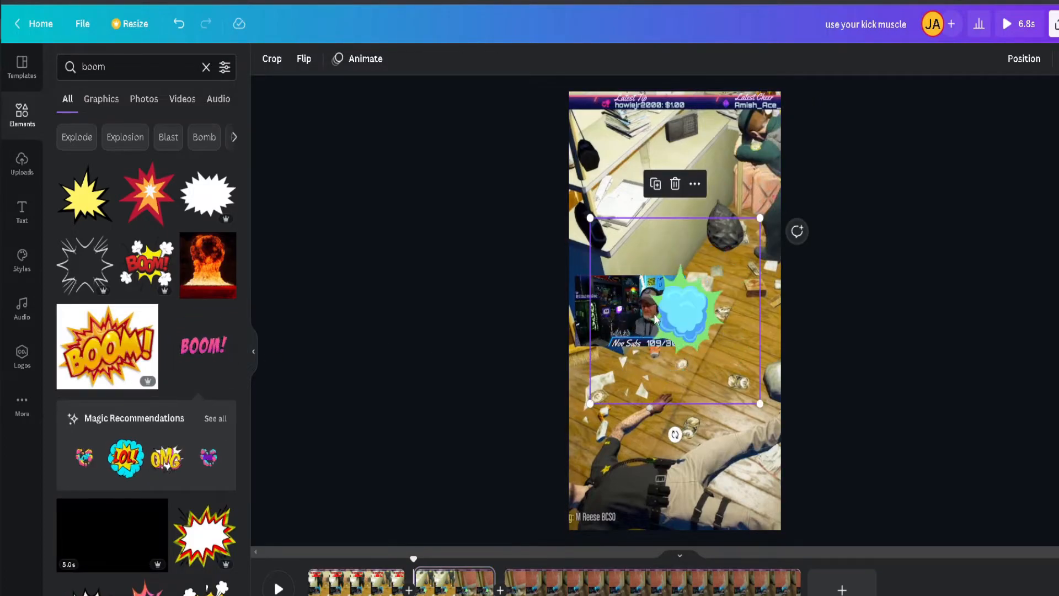
{"action": "left_click_drag", "start_coordinate": [590, 404], "coordinate": [569, 432]}
{"action": "left_click_drag", "start_coordinate": [760, 429], "coordinate": [782, 449]}
Play the video to preview the BOOM! sticker and set the playhead at the start of the third page.
{"action": "left_click", "coordinate": [279, 589]}
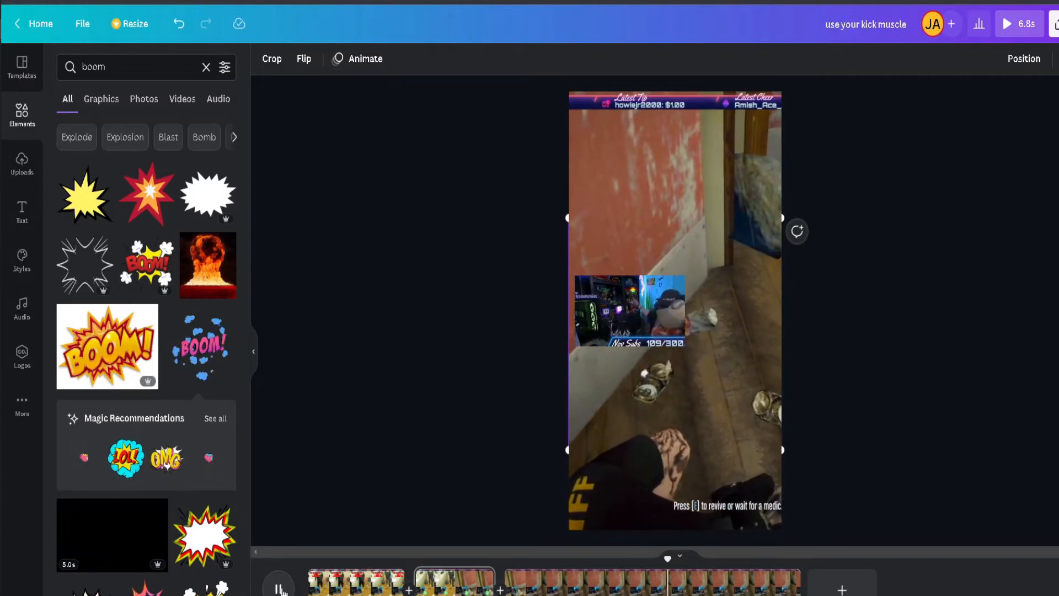
{"action": "left_click", "coordinate": [282, 589]}
{"action": "left_click_drag", "start_coordinate": [741, 558], "coordinate": [505, 559]}
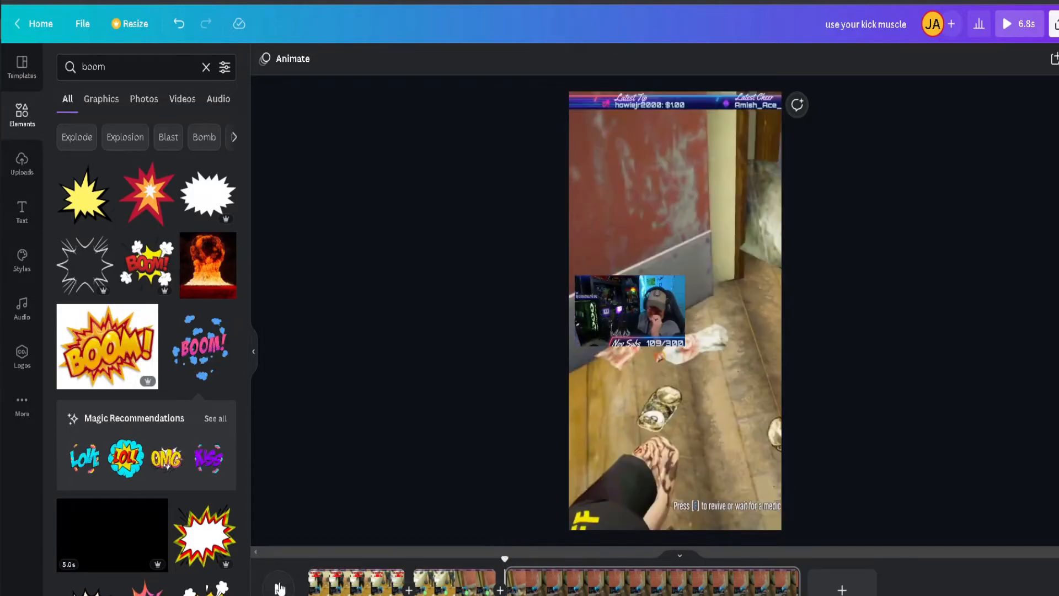
Play the third page to where the clip should end, split the page there and delete the remaining part.
{"action": "left_click", "coordinate": [281, 589]}
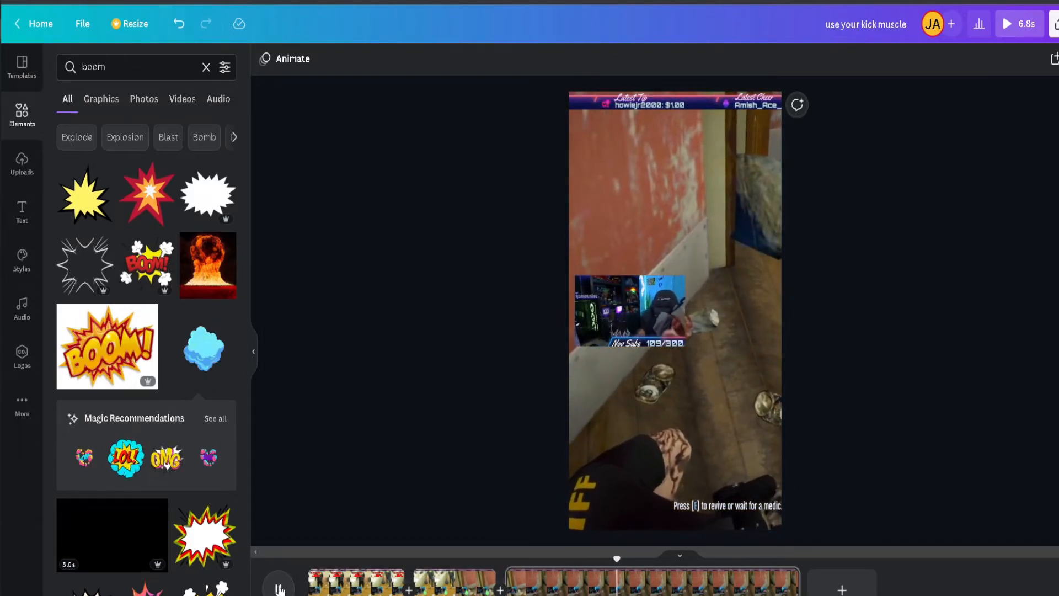
{"action": "left_click", "coordinate": [281, 589]}
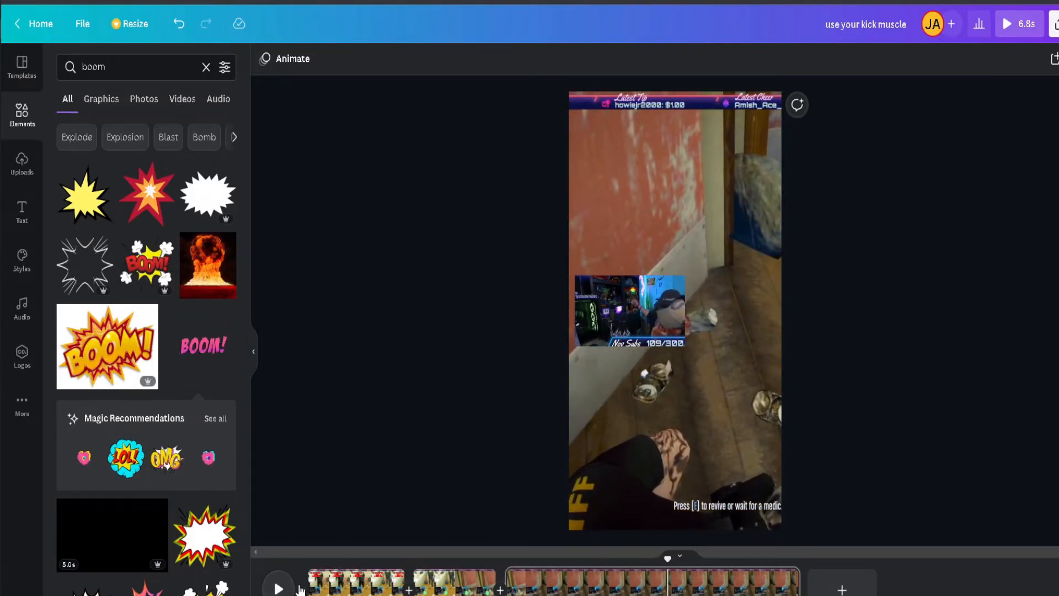
{"action": "right_click", "coordinate": [667, 590]}
{"action": "left_click", "coordinate": [710, 529]}
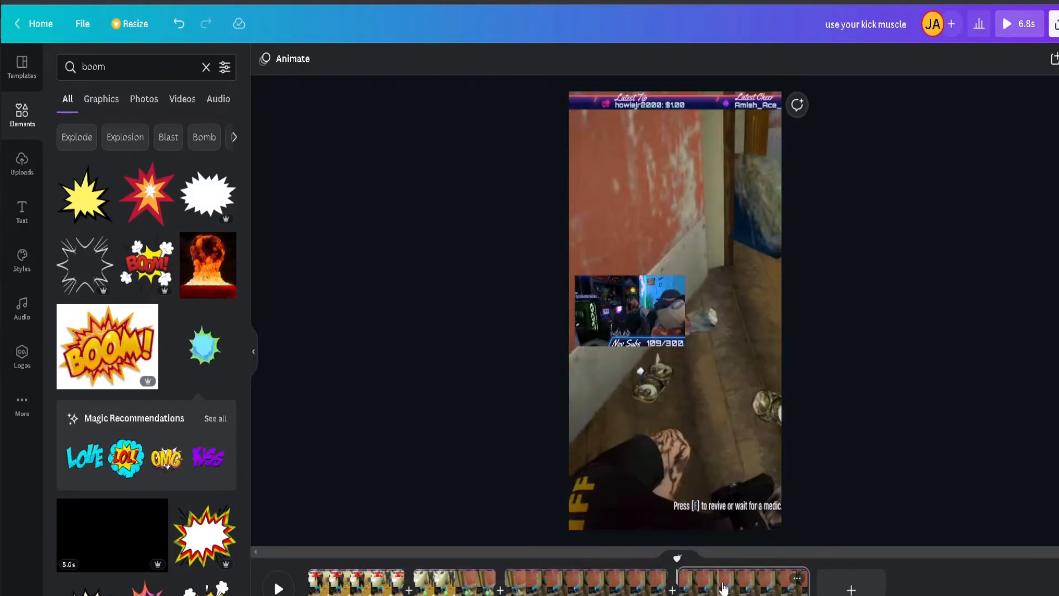
{"action": "key", "text": "Delete"}
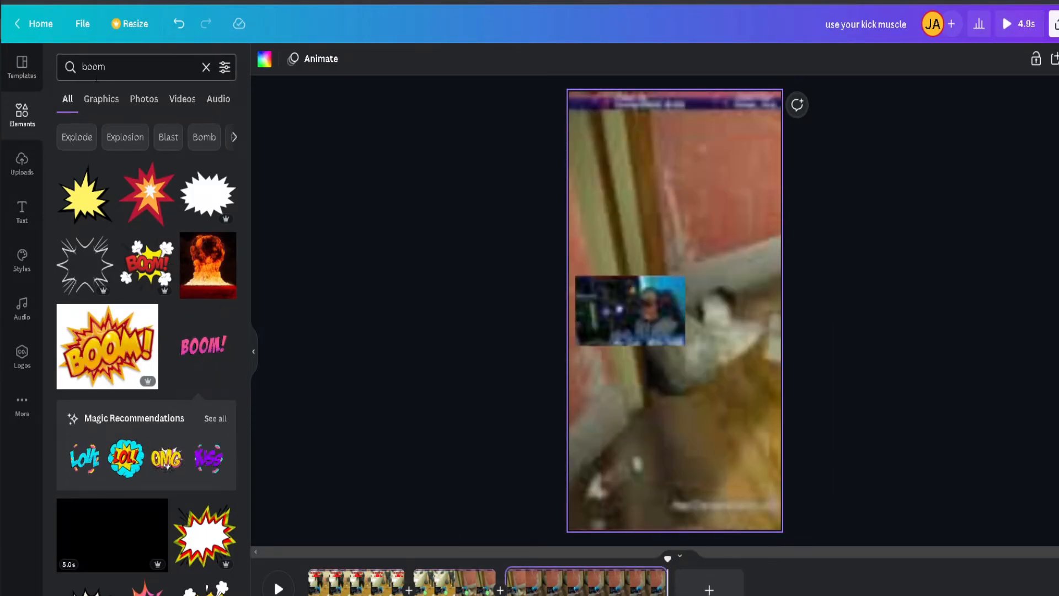
Search the elements for "haha", add the red HAHA lettering to the third page, and place it enlarged below the webcam overlay.
{"action": "double_click", "coordinate": [91, 66]}
{"action": "type", "text": "haha"}
{"action": "key", "text": "Return"}
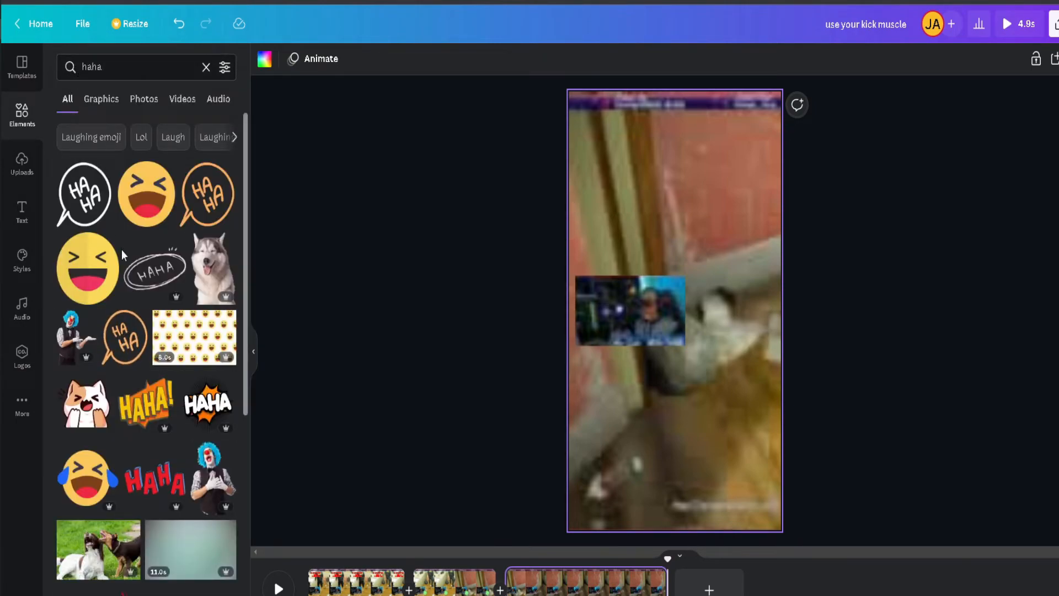
{"action": "scroll", "coordinate": [122, 249], "scroll_direction": "down", "scroll_amount": 3}
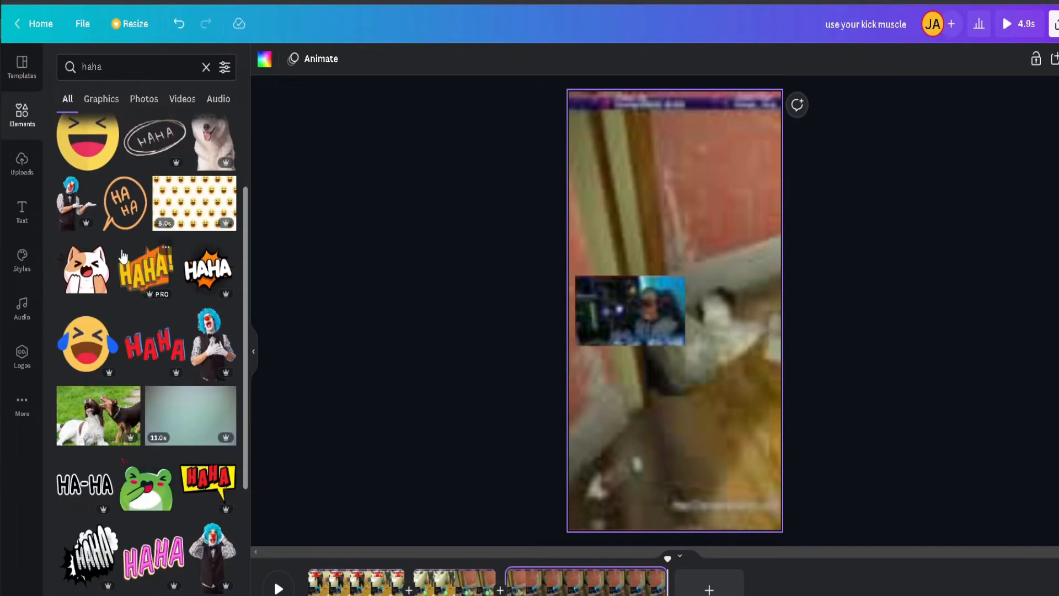
{"action": "left_click", "coordinate": [142, 342]}
{"action": "left_click_drag", "start_coordinate": [623, 337], "coordinate": [588, 367]}
{"action": "left_click_drag", "start_coordinate": [653, 330], "coordinate": [678, 385]}
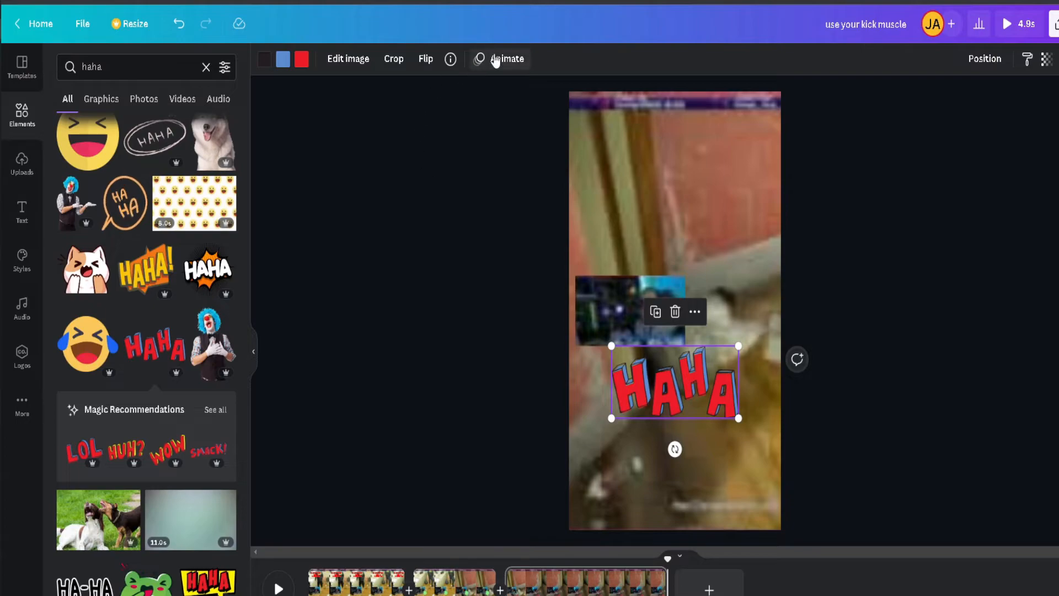
Apply the Pop element animation to the HAHA lettering on enter and deselect it.
{"action": "left_click", "coordinate": [495, 61]}
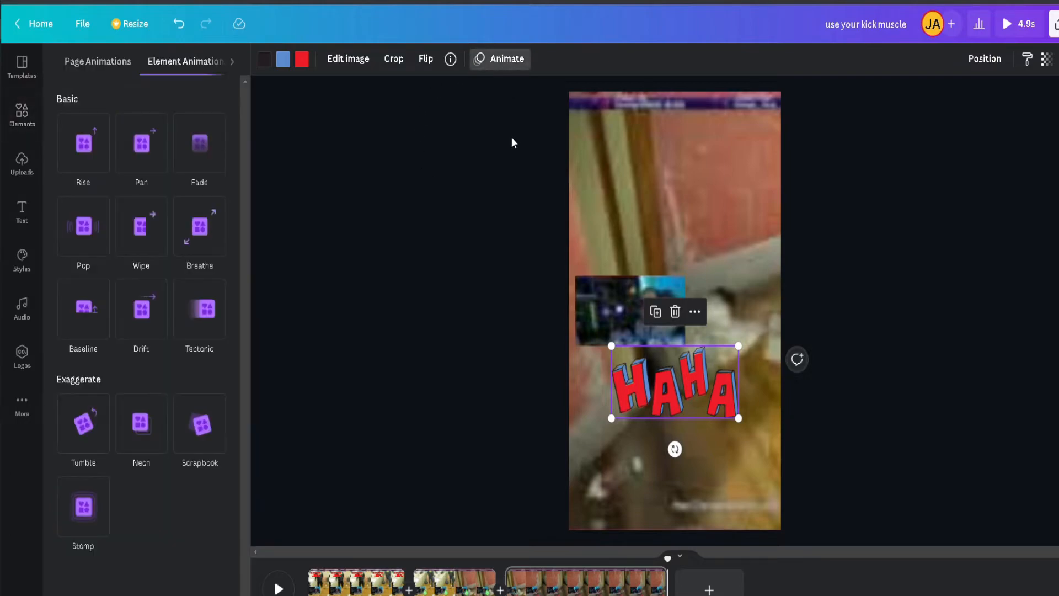
{"action": "left_click", "coordinate": [76, 225]}
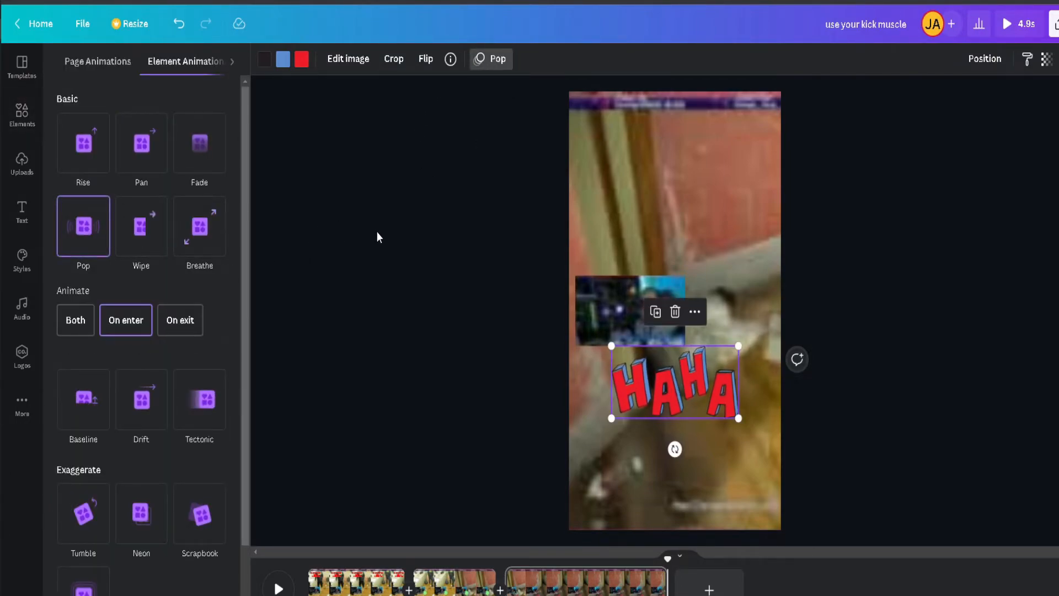
{"action": "left_click", "coordinate": [399, 228]}
{"action": "left_click", "coordinate": [1029, 301]}
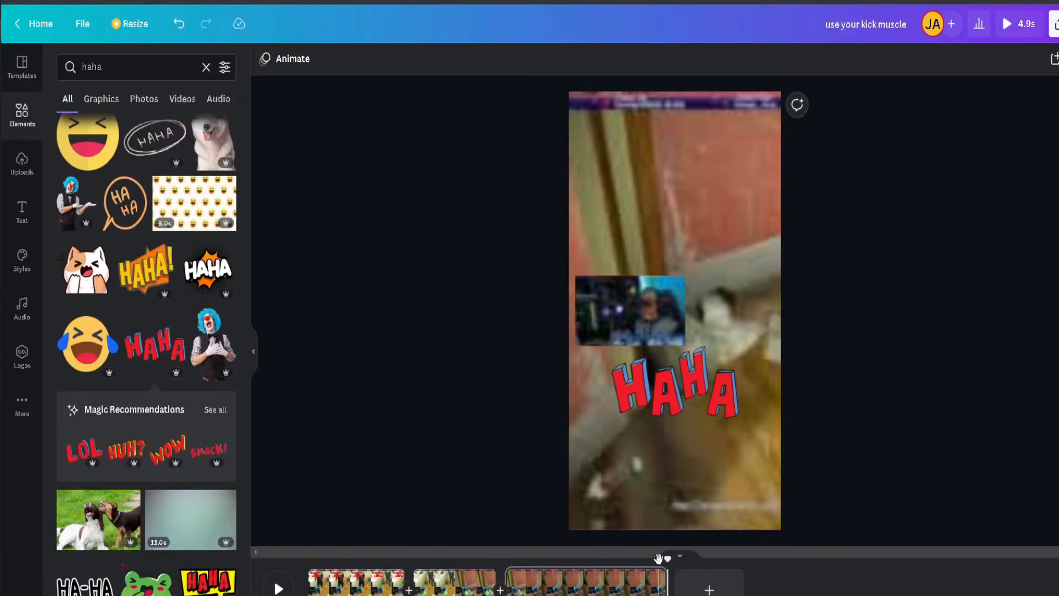
Preview the whole video from the start and download all three pages as an MP4 video.
{"action": "left_click_drag", "start_coordinate": [667, 559], "coordinate": [288, 559]}
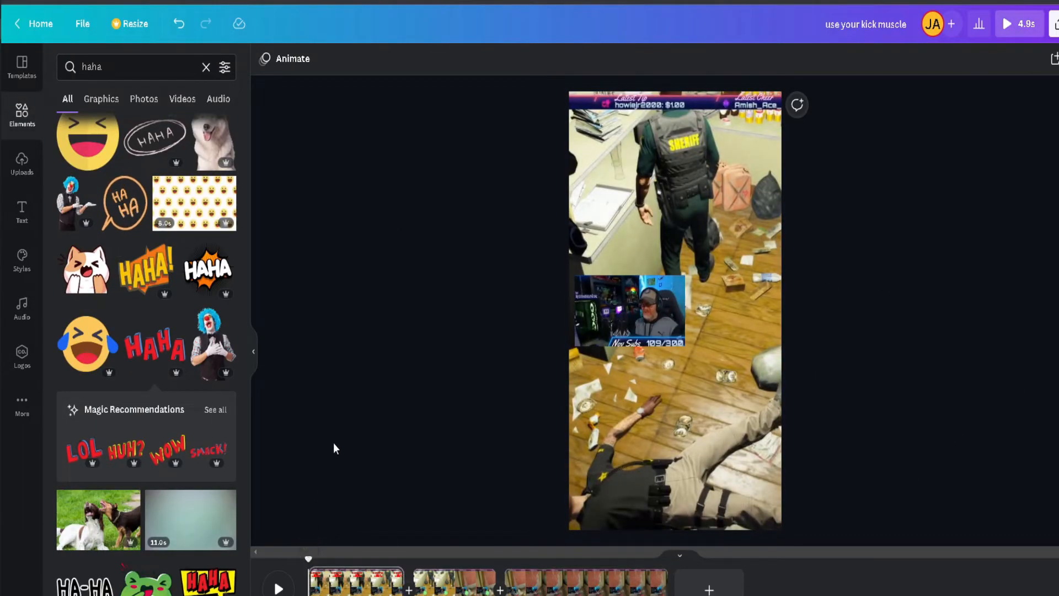
{"action": "left_click", "coordinate": [278, 589]}
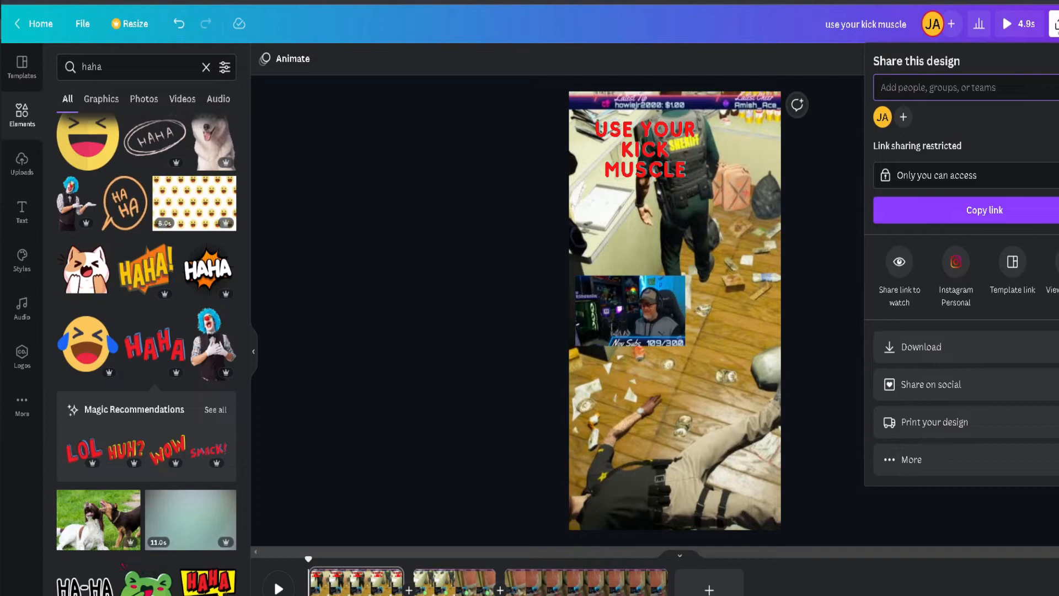
{"action": "left_click", "coordinate": [905, 350]}
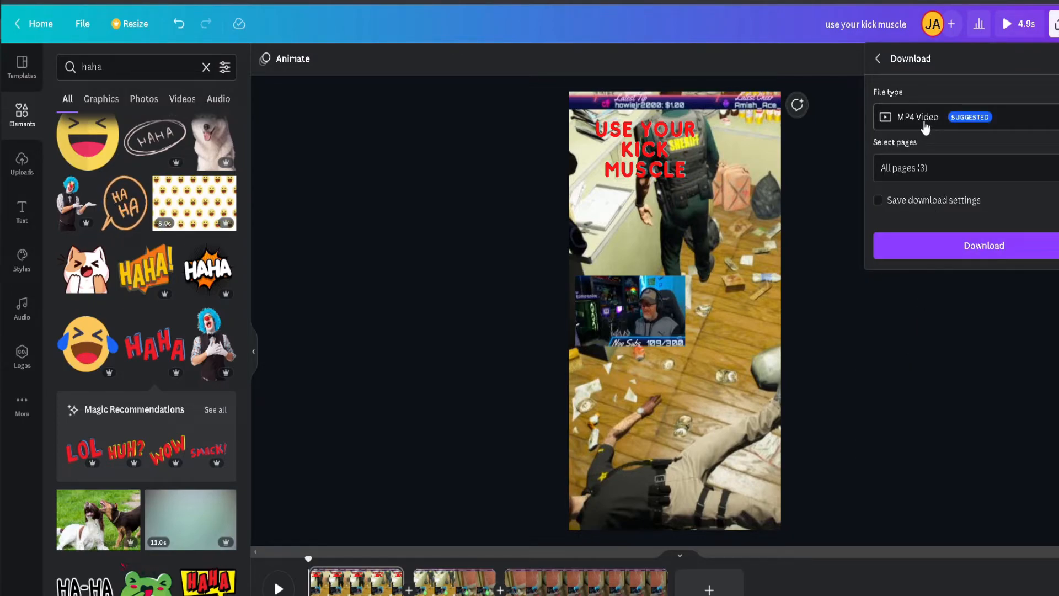
{"action": "left_click", "coordinate": [959, 258]}
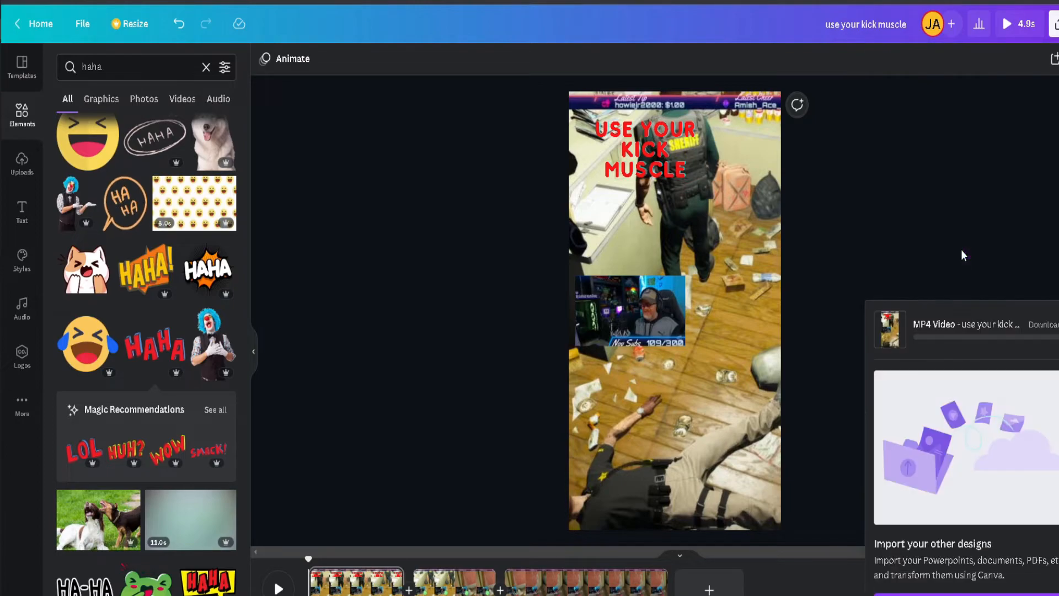